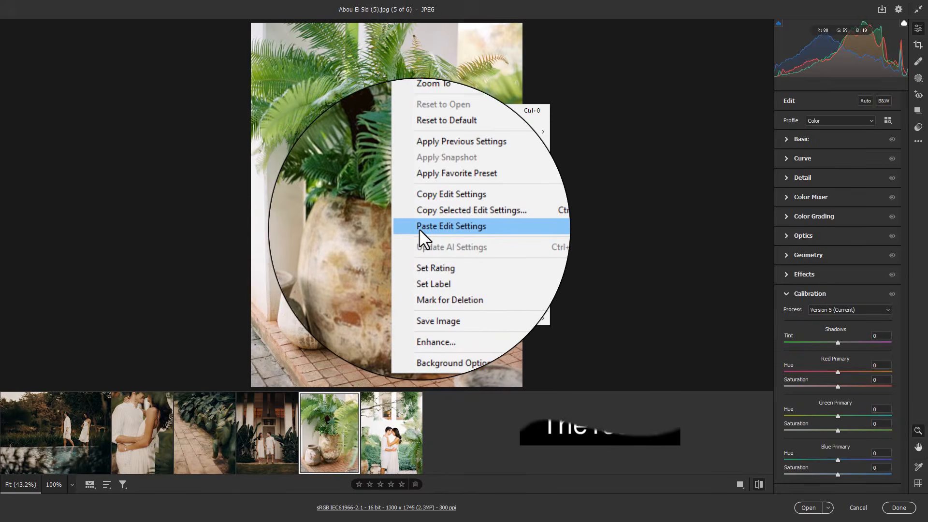
Step: Paste the copied edit settings onto the potted-fern photo and the last photo in the filmstrip
{"action": "left_click", "coordinate": [420, 233]}
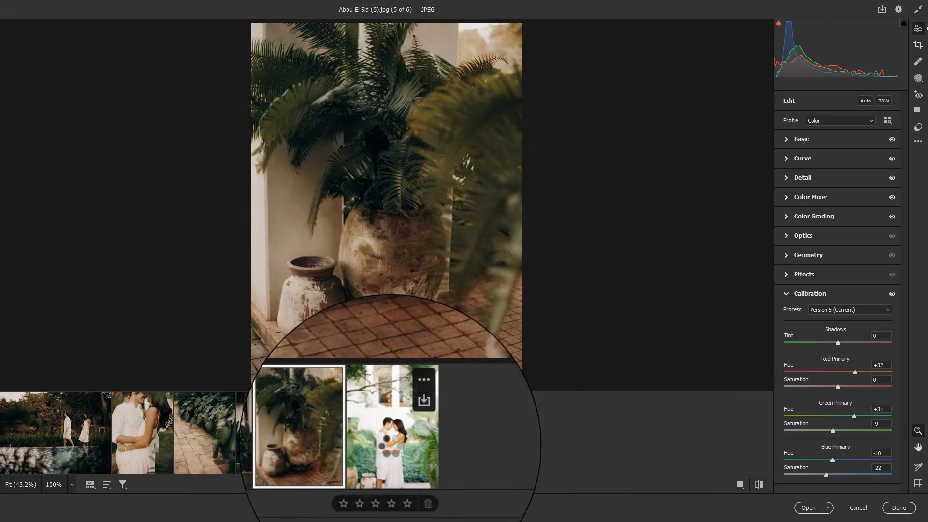
{"action": "left_click", "coordinate": [391, 432]}
{"action": "right_click", "coordinate": [422, 199]}
{"action": "left_click", "coordinate": [445, 217]}
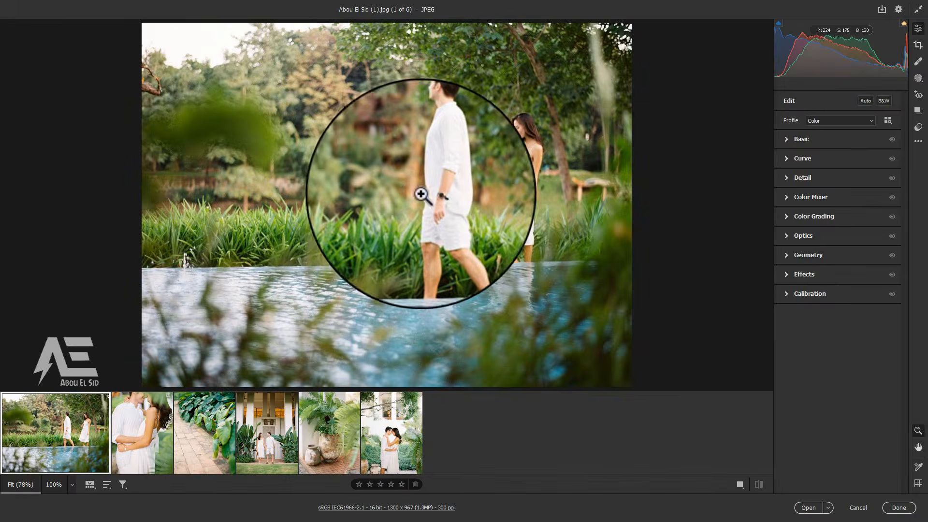
Step: Load the tone curve settings file from the Desktop onto the first photo, with the Curve adjustments open
{"action": "left_click", "coordinate": [816, 158]}
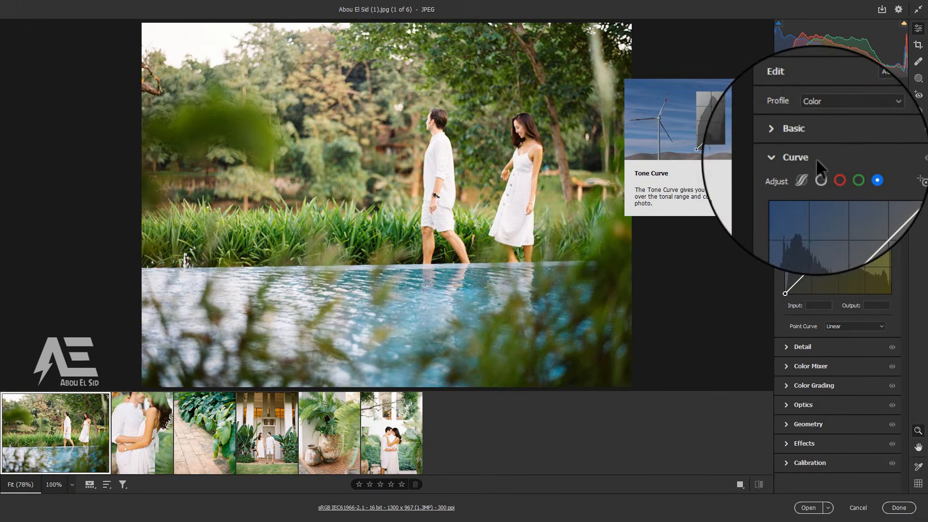
{"action": "left_click", "coordinate": [918, 141]}
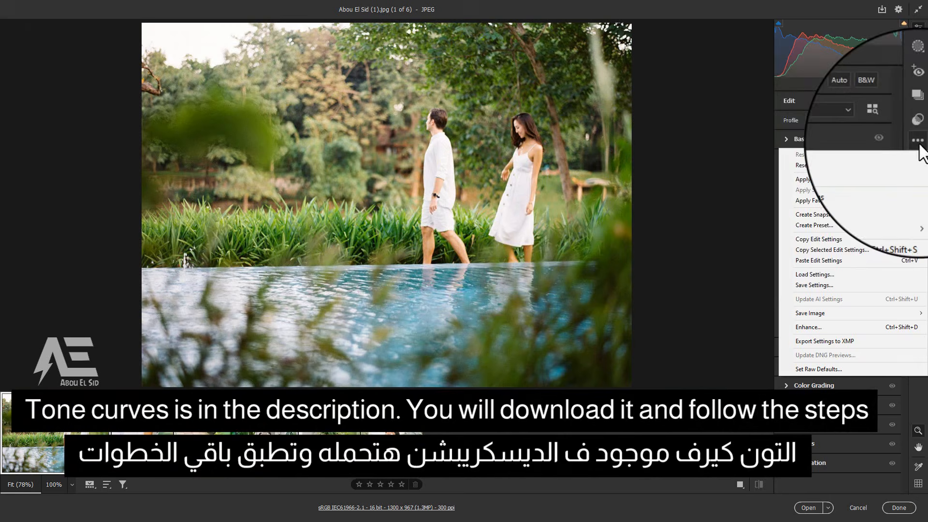
{"action": "left_click", "coordinate": [823, 274]}
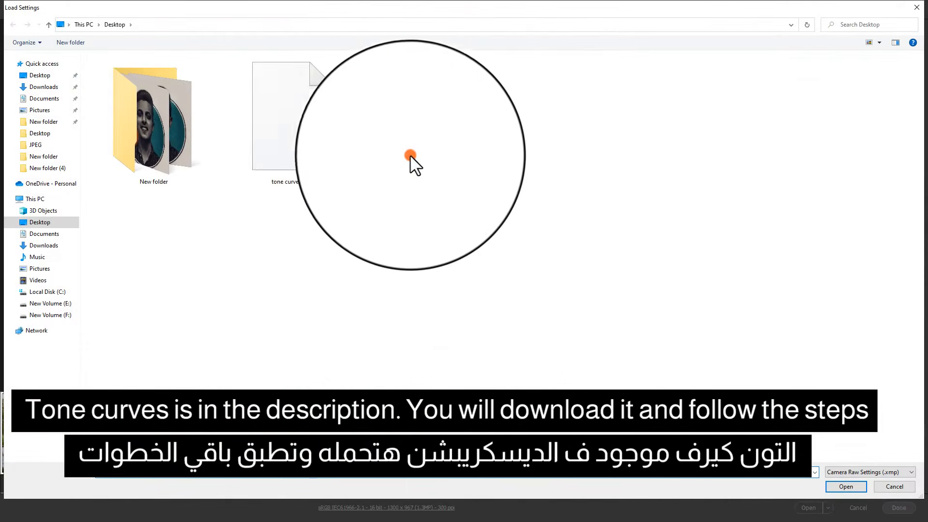
{"action": "left_click", "coordinate": [327, 142]}
{"action": "double_click", "coordinate": [326, 143]}
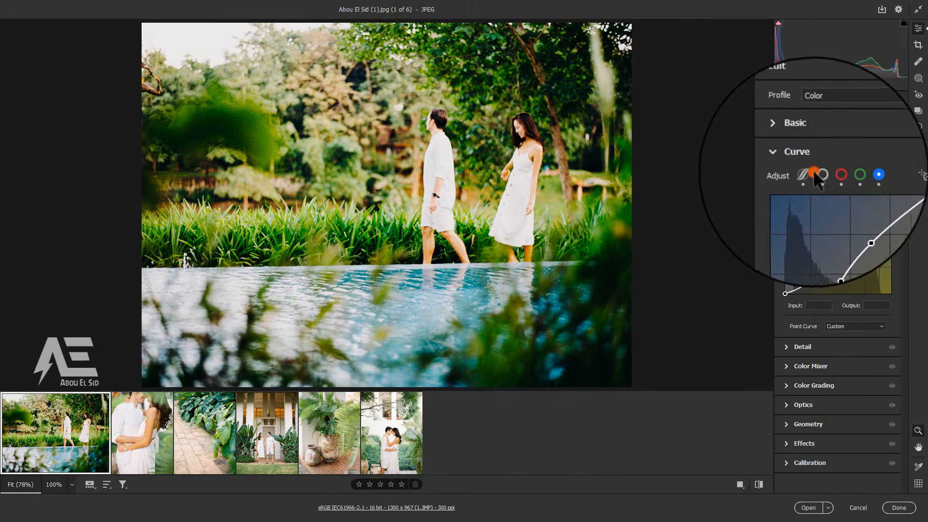
Step: Examine the loaded parametric, point, red, green and blue curves, and compare the photo with the curve adjustment switched off
{"action": "left_click", "coordinate": [806, 174]}
{"action": "left_click", "coordinate": [818, 172]}
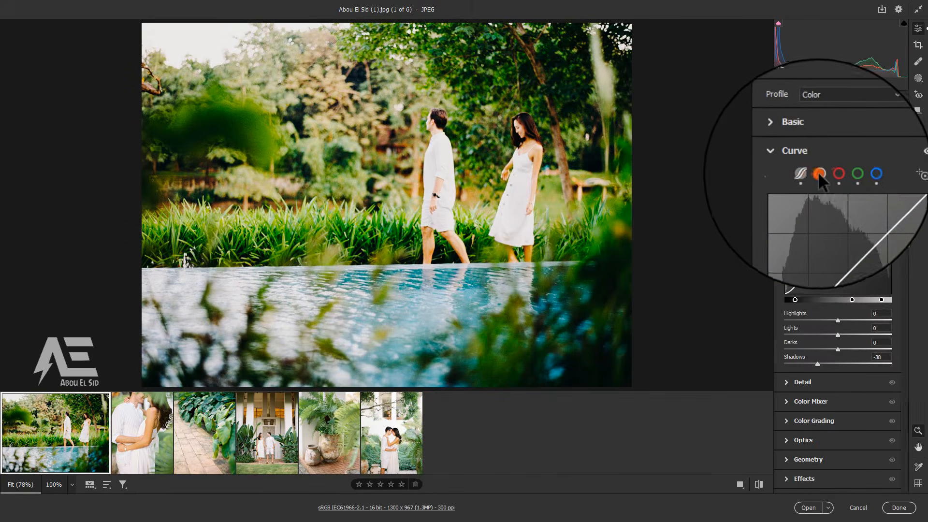
{"action": "left_click", "coordinate": [830, 172]}
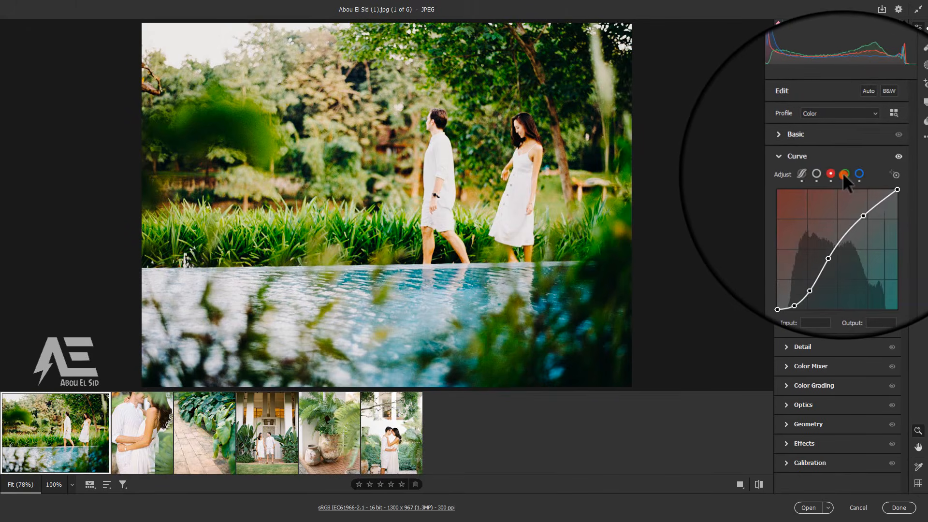
{"action": "left_click", "coordinate": [842, 173]}
{"action": "left_click", "coordinate": [853, 173]}
{"action": "left_click", "coordinate": [890, 157]}
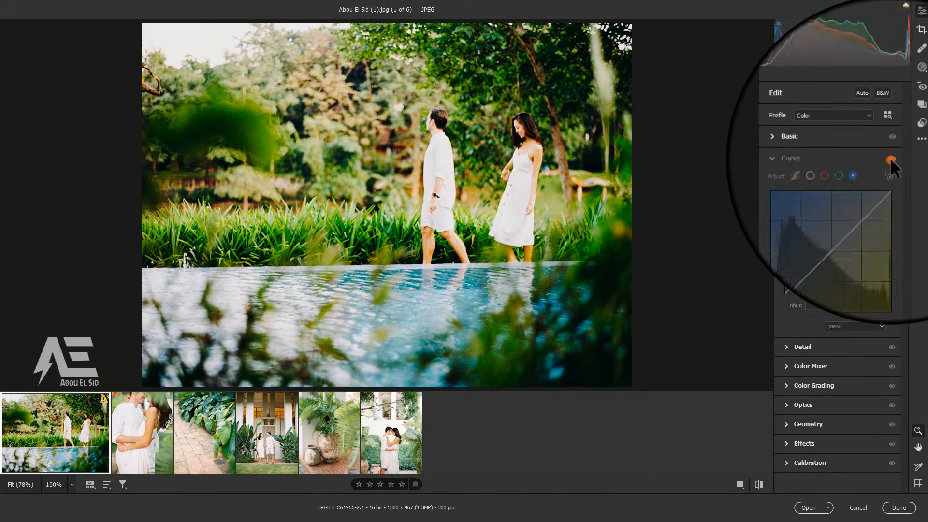
{"action": "left_click", "coordinate": [851, 155]}
Step: Adjust the first photo's white balance to Temperature +18 and Tint +1
{"action": "left_click", "coordinate": [784, 138]}
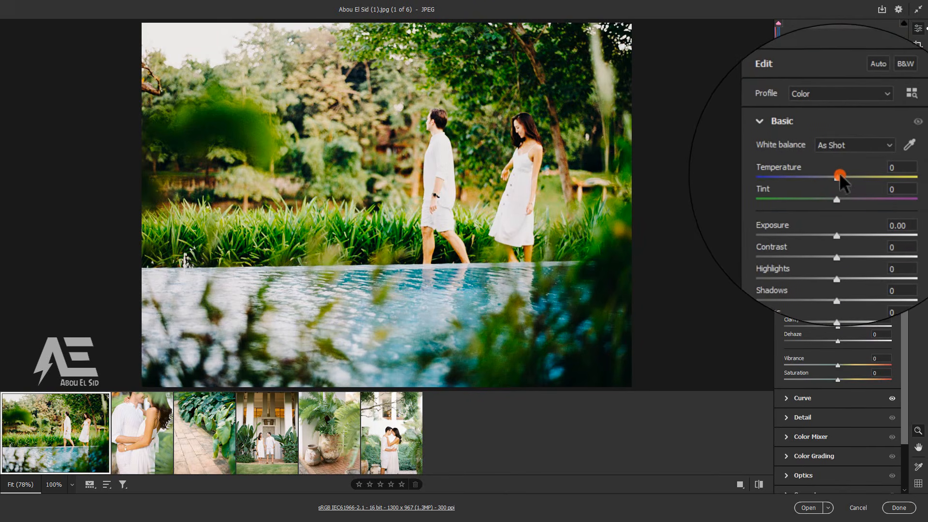
{"action": "left_click_drag", "start_coordinate": [839, 172], "coordinate": [846, 175]}
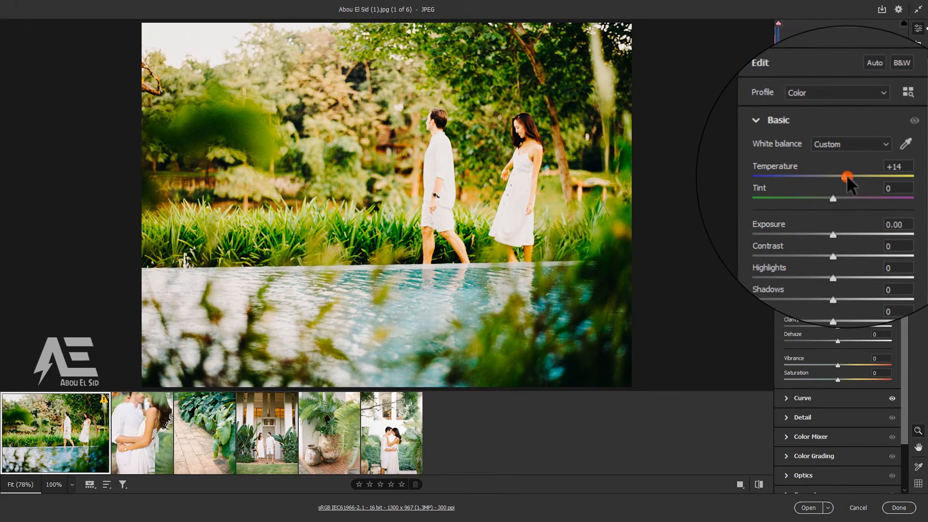
{"action": "left_click_drag", "start_coordinate": [848, 178], "coordinate": [850, 178]}
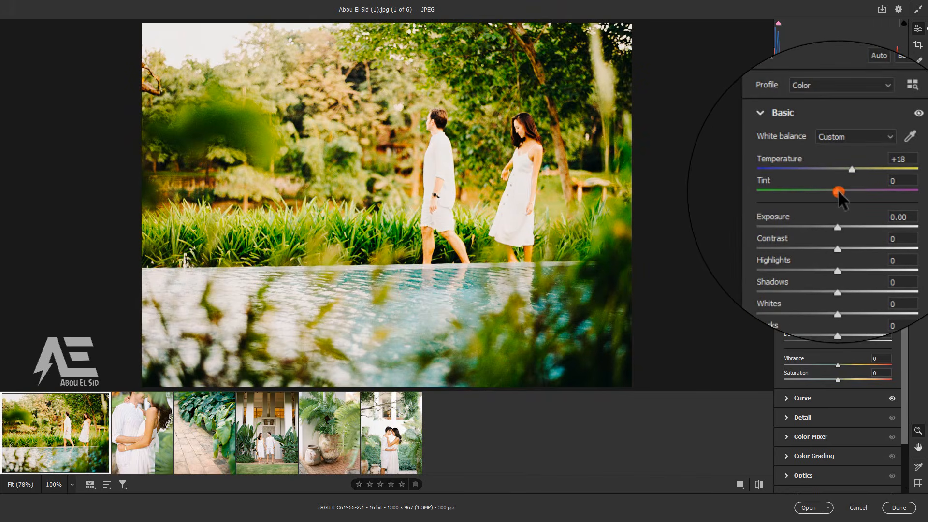
{"action": "left_click_drag", "start_coordinate": [837, 189], "coordinate": [838, 190]}
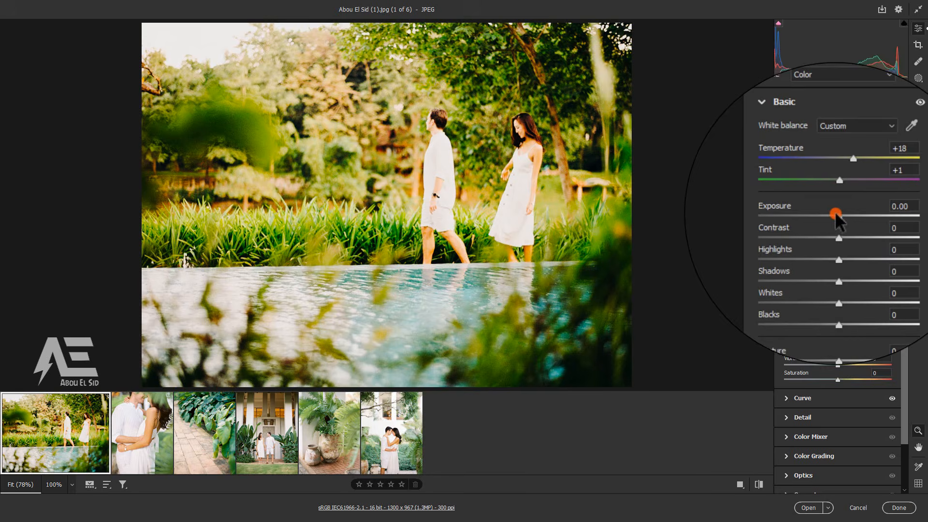
Step: Adjust the photo's tone to Exposure -1.25, Contrast +13, Highlights -59, Shadows +75, Whites -20 and Blacks +49
{"action": "mouse_move", "coordinate": [835, 214]}
{"action": "left_mouse_down"}
{"action": "mouse_move", "coordinate": [821, 213]}
{"action": "mouse_move", "coordinate": [844, 230]}
{"action": "left_mouse_up"}
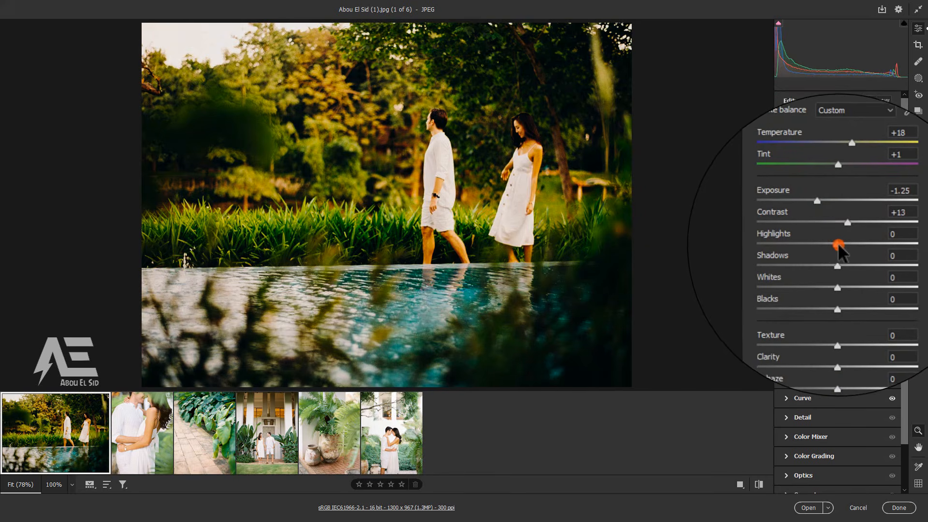
{"action": "left_click_drag", "start_coordinate": [838, 245], "coordinate": [828, 270]}
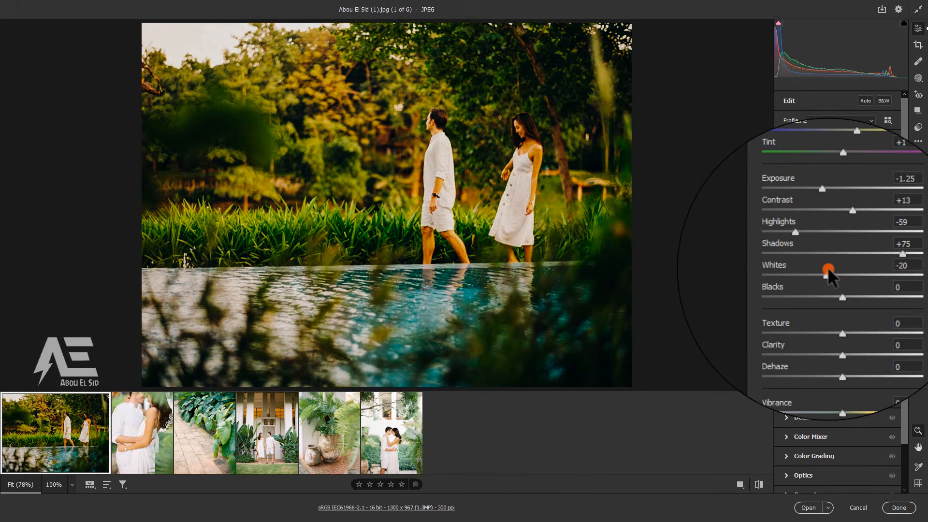
{"action": "left_click_drag", "start_coordinate": [839, 290], "coordinate": [865, 296]}
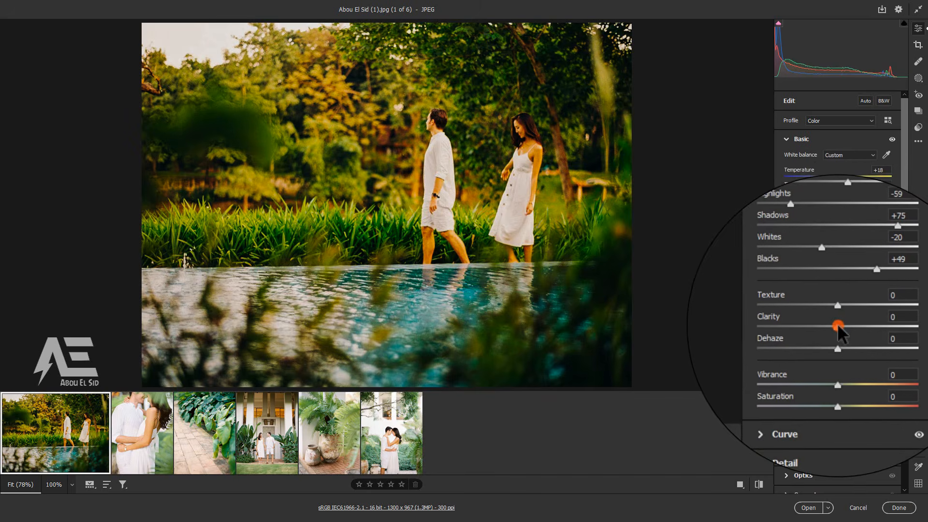
Step: Set Clarity to -25, Dehaze to +5, Vibrance to +6 and Saturation to -21 in the Basic adjustments
{"action": "left_click_drag", "start_coordinate": [837, 323], "coordinate": [838, 362]}
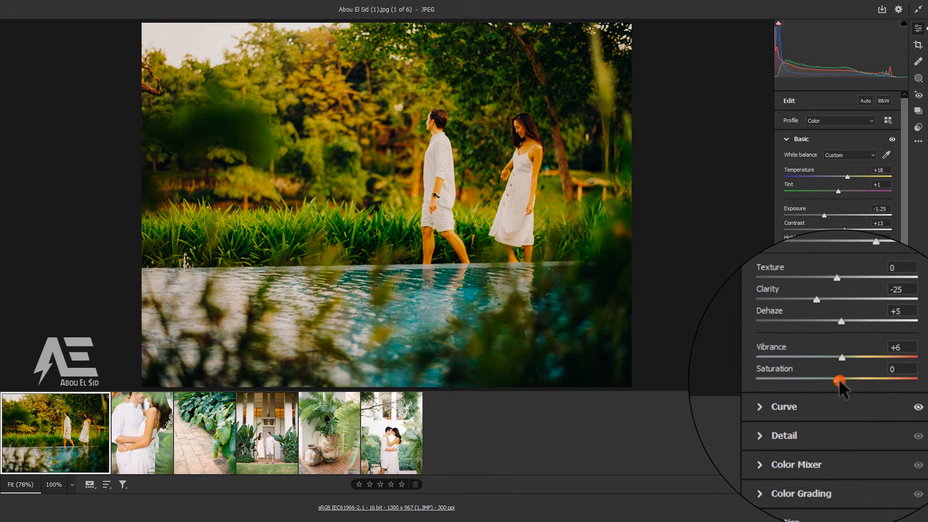
{"action": "left_click_drag", "start_coordinate": [837, 378], "coordinate": [827, 378]}
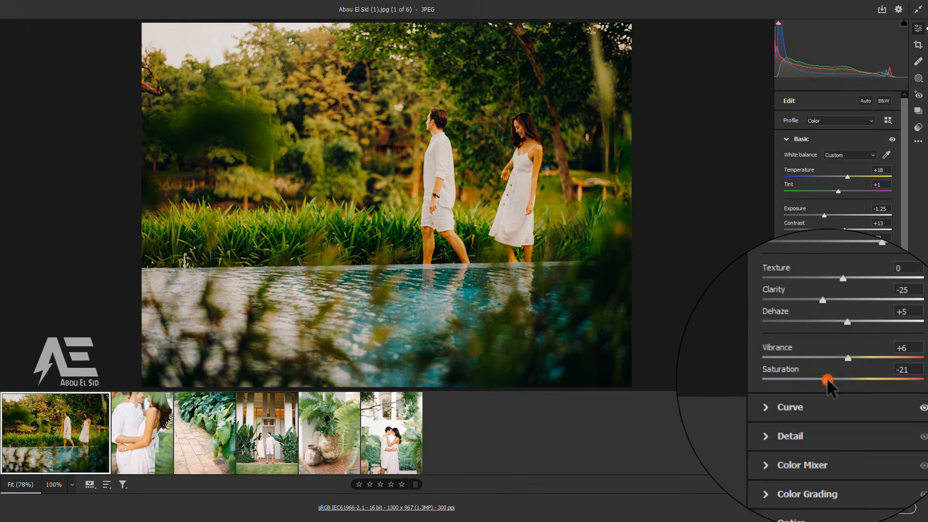
{"action": "left_click", "coordinate": [782, 138]}
Step: Set the photo's Noise Reduction to about 5 and Color Noise Reduction to 9
{"action": "left_click", "coordinate": [795, 179]}
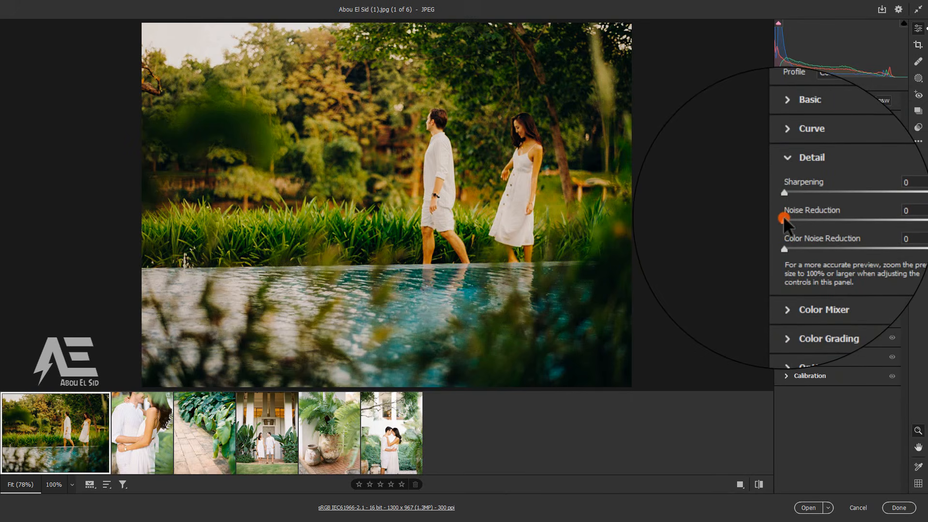
{"action": "left_click_drag", "start_coordinate": [783, 215], "coordinate": [788, 219]}
{"action": "scroll", "coordinate": [788, 228], "scroll_direction": "down", "scroll_amount": 1}
{"action": "left_click_drag", "start_coordinate": [784, 237], "coordinate": [794, 239]}
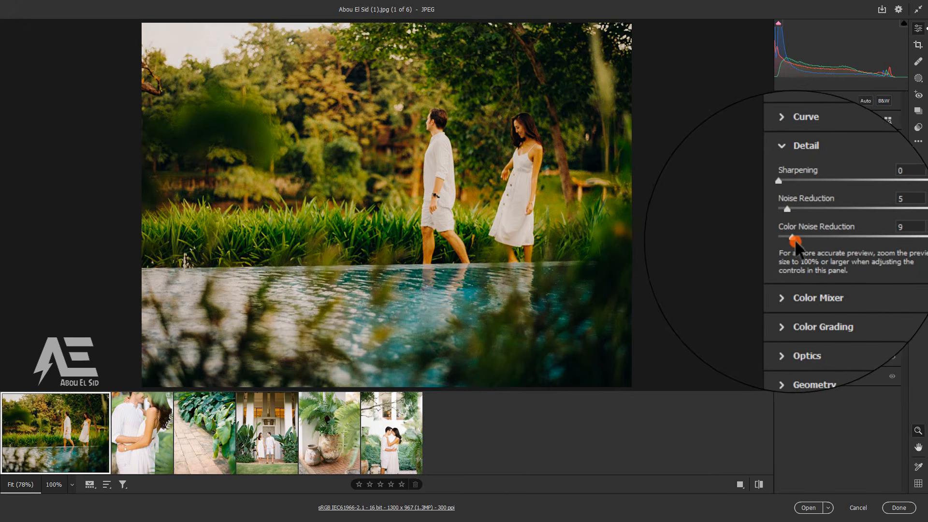
{"action": "scroll", "coordinate": [793, 222], "scroll_direction": "up", "scroll_amount": 1}
{"action": "left_click_drag", "start_coordinate": [786, 202], "coordinate": [787, 203]}
{"action": "left_click", "coordinate": [872, 177]}
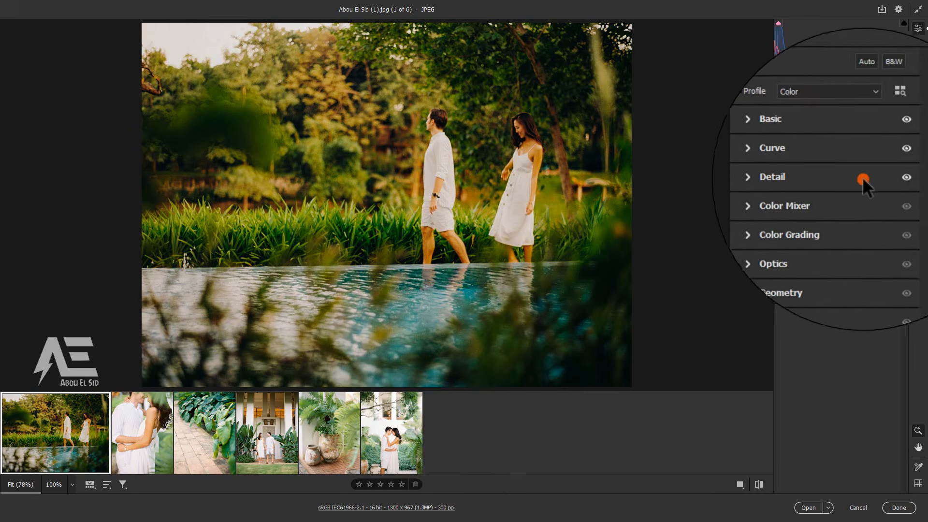
Step: Switch the Color Mixer to Color mode and set the reds to Hue +7, Saturation -7 and Luminance +2
{"action": "left_click", "coordinate": [827, 192]}
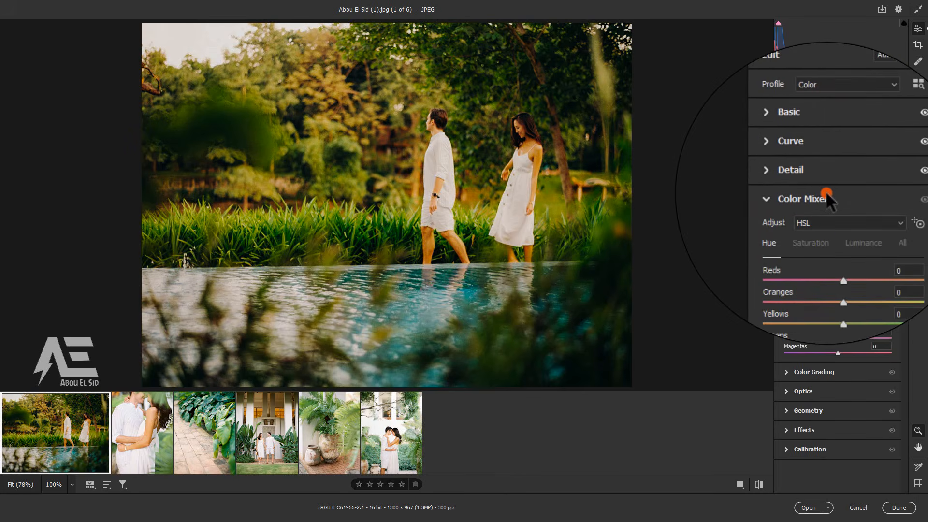
{"action": "left_click", "coordinate": [822, 212]}
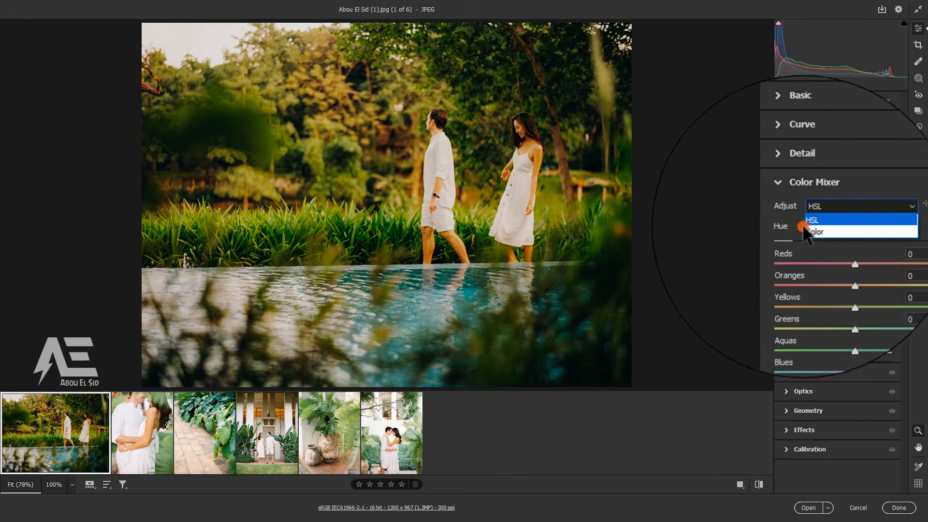
{"action": "left_click", "coordinate": [831, 232]}
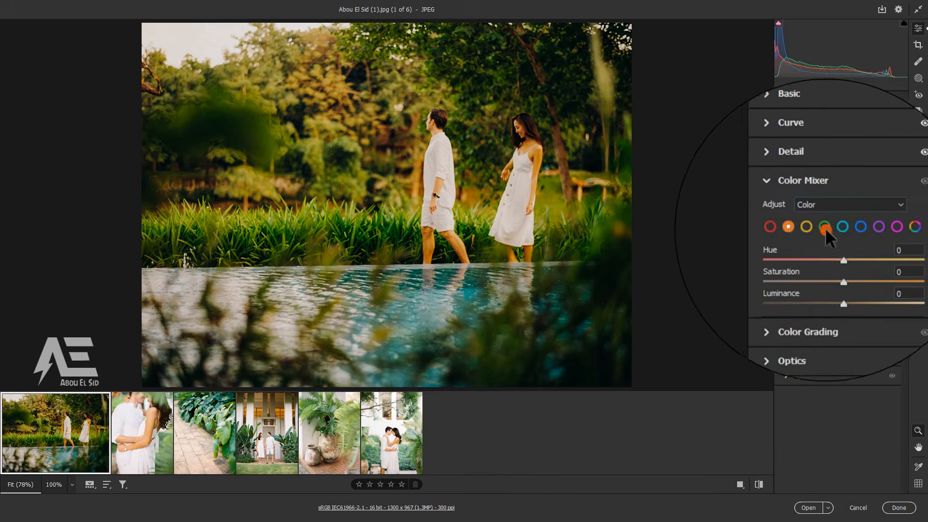
{"action": "left_click", "coordinate": [786, 226]}
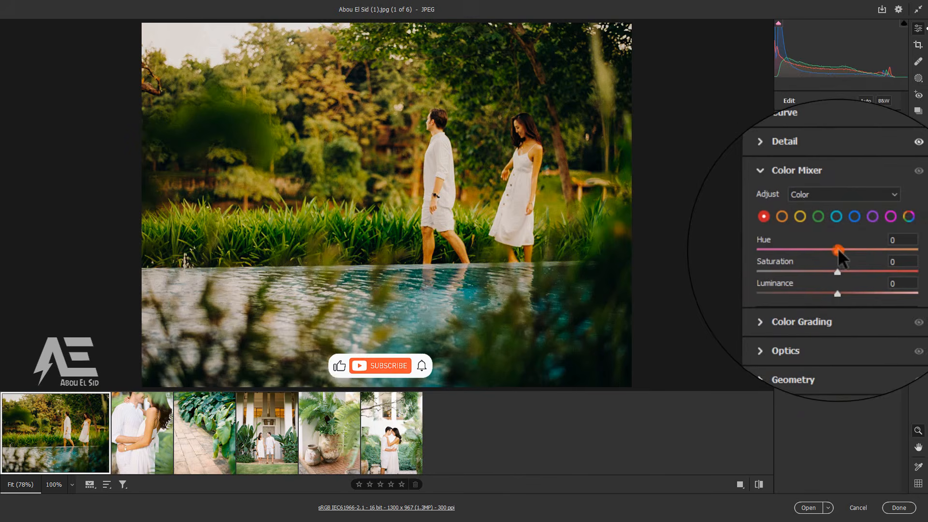
{"action": "left_click_drag", "start_coordinate": [837, 249], "coordinate": [838, 277]}
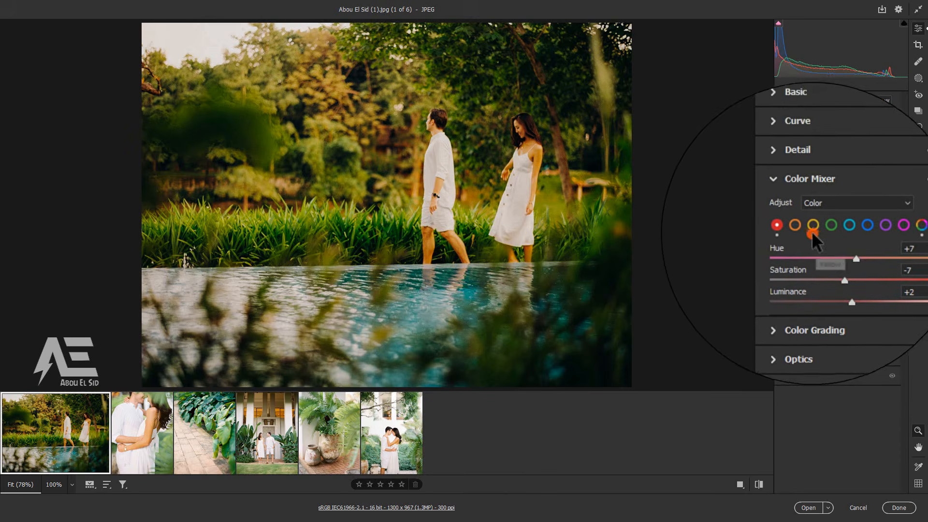
Step: Set the oranges in the Color Mixer to Hue -7 and Saturation -54
{"action": "left_click", "coordinate": [801, 228]}
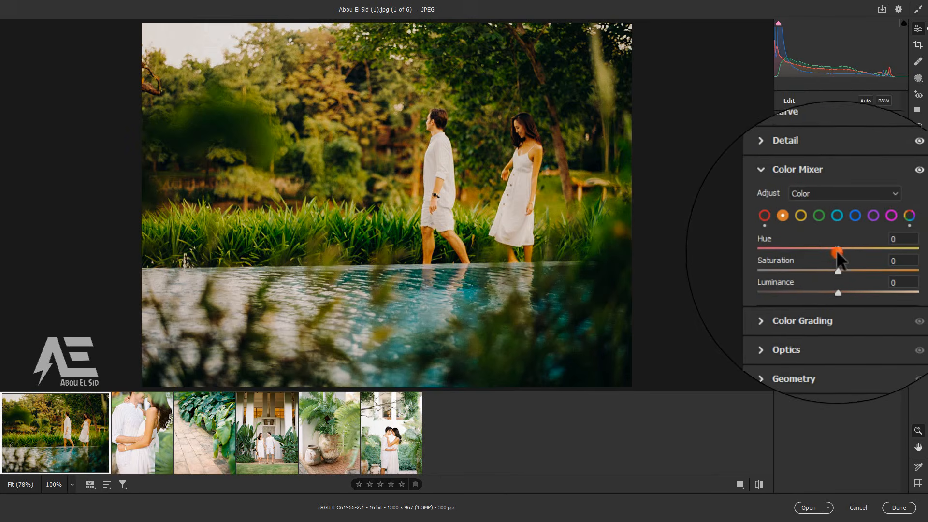
{"action": "left_click_drag", "start_coordinate": [834, 251], "coordinate": [831, 244]}
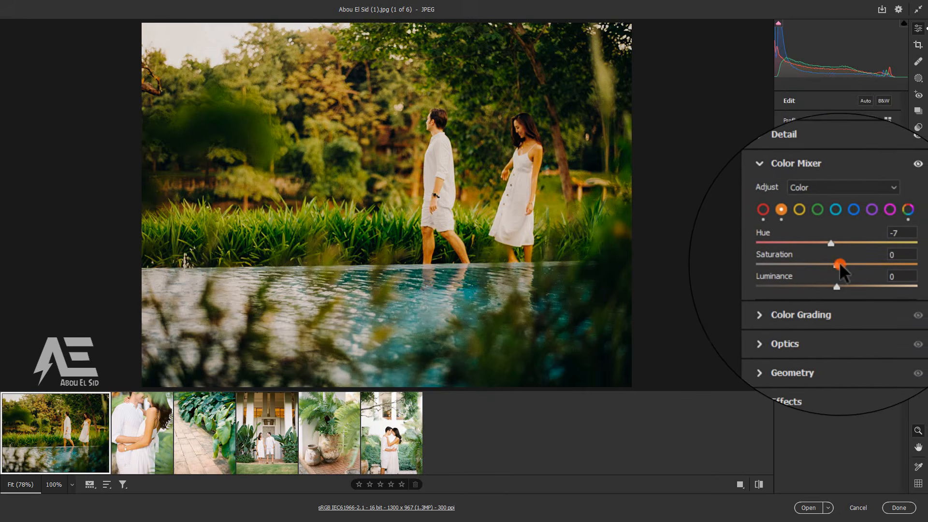
{"action": "left_click_drag", "start_coordinate": [839, 264], "coordinate": [834, 264]}
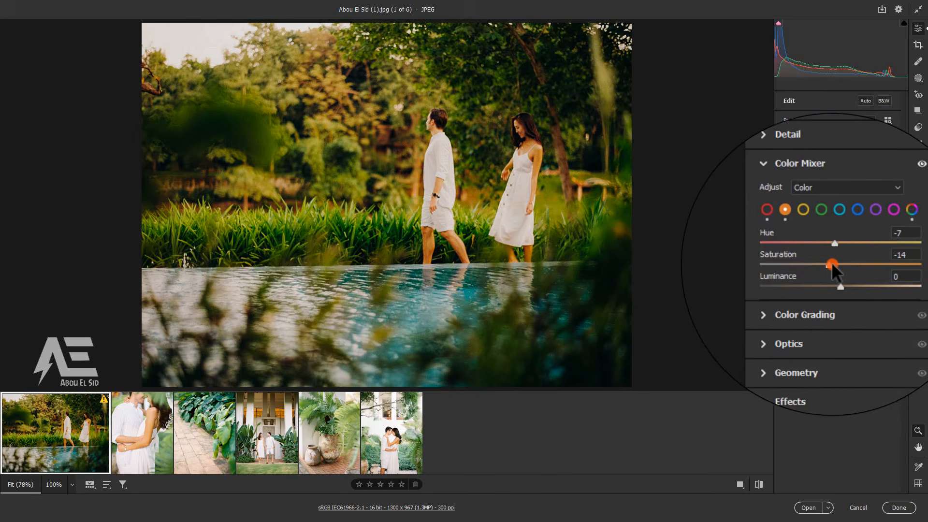
{"action": "left_click_drag", "start_coordinate": [831, 264], "coordinate": [811, 225]}
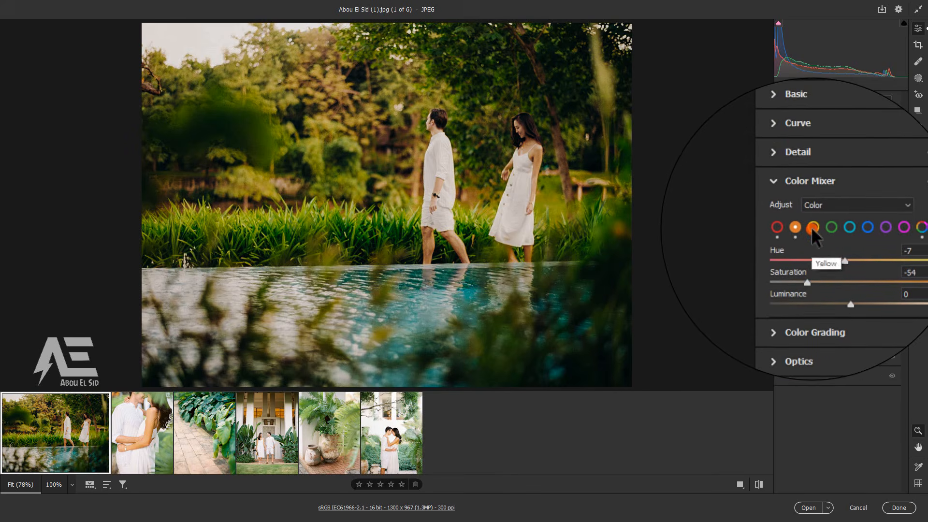
Step: Set the yellows in the Color Mixer to Hue -19, Saturation -42 and Luminance -58
{"action": "left_click", "coordinate": [812, 229]}
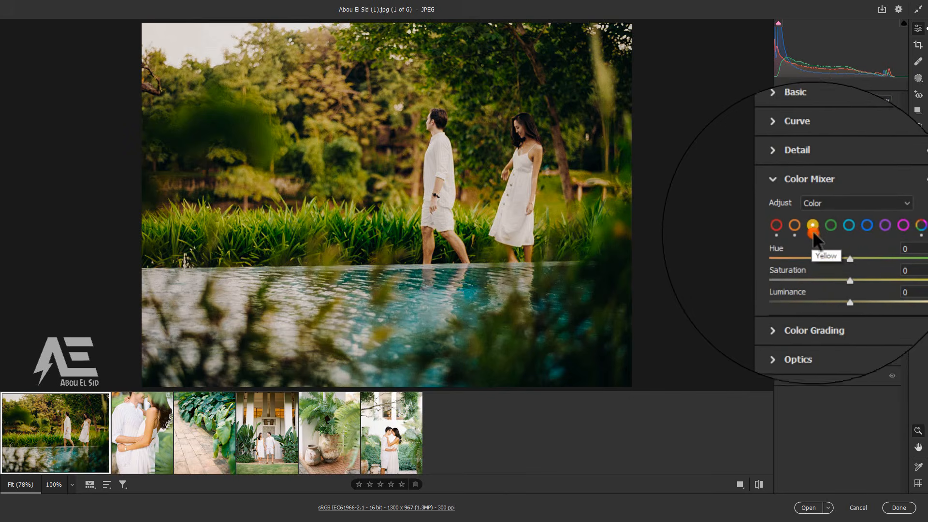
{"action": "left_click_drag", "start_coordinate": [839, 247], "coordinate": [815, 262]}
{"action": "left_click_drag", "start_coordinate": [824, 273], "coordinate": [806, 280]}
Step: Set the greens in the Color Mixer to Hue -4, Saturation -68 and Luminance -46
{"action": "left_click", "coordinate": [823, 227]}
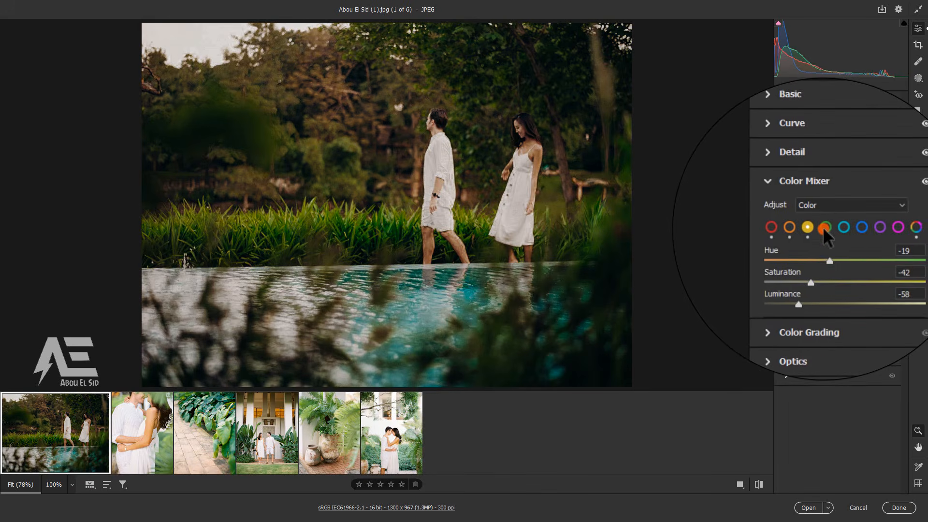
{"action": "left_click", "coordinate": [837, 249]}
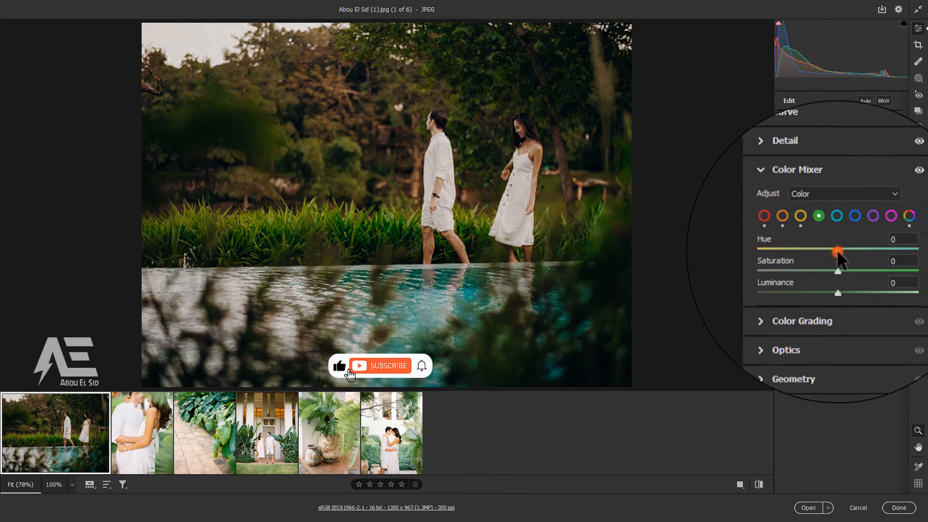
{"action": "left_click_drag", "start_coordinate": [839, 254], "coordinate": [836, 248]}
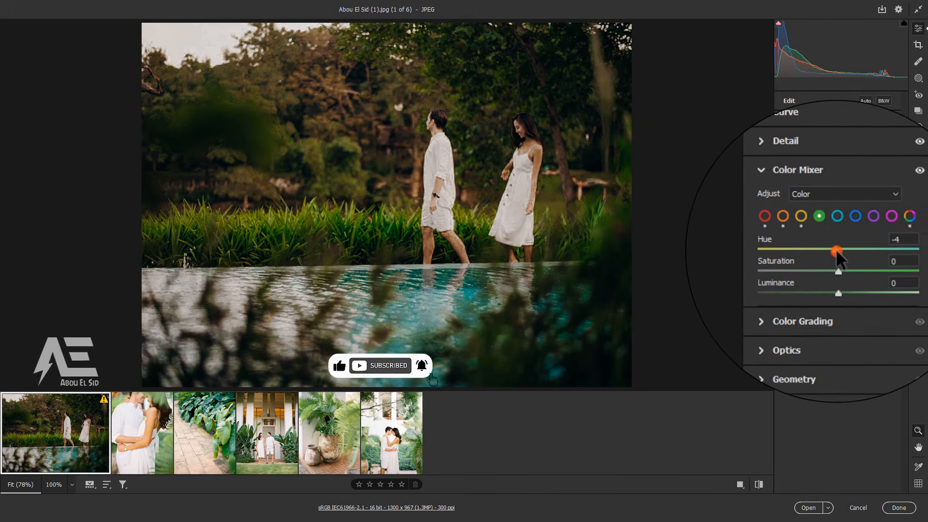
{"action": "left_click", "coordinate": [838, 270]}
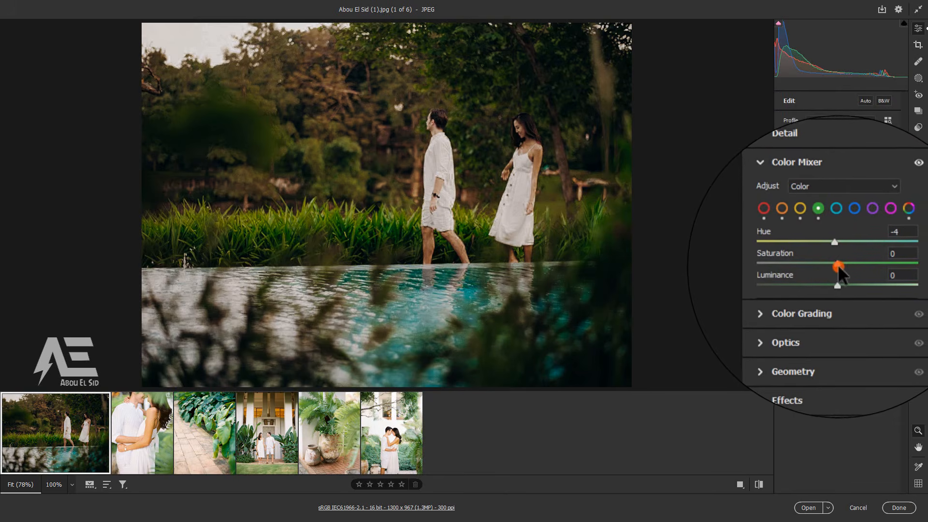
{"action": "left_click_drag", "start_coordinate": [837, 265], "coordinate": [812, 279]}
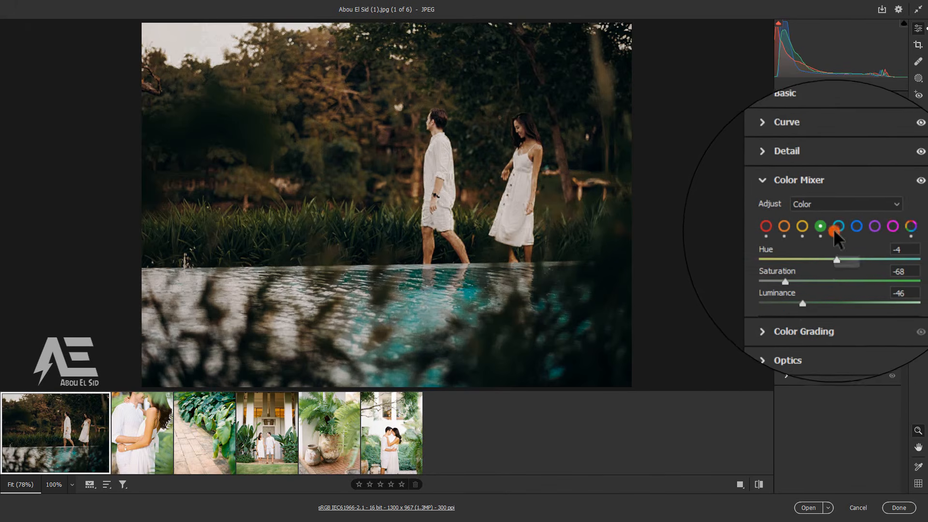
Step: Set the aquas in the Color Mixer to Saturation -54 and Luminance -35
{"action": "left_click", "coordinate": [837, 228]}
{"action": "scroll", "coordinate": [841, 237], "scroll_direction": "down", "scroll_amount": 1}
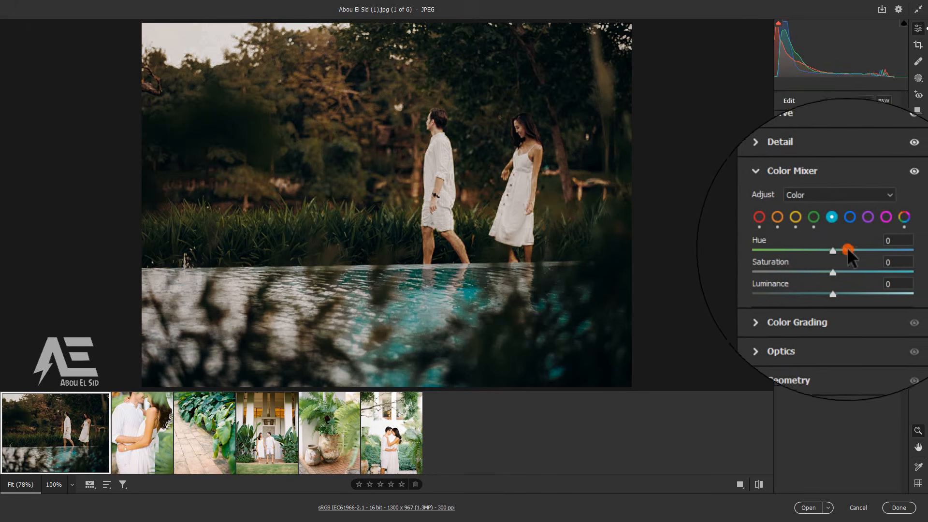
{"action": "left_click", "coordinate": [837, 263]}
{"action": "left_click_drag", "start_coordinate": [837, 263], "coordinate": [817, 276]}
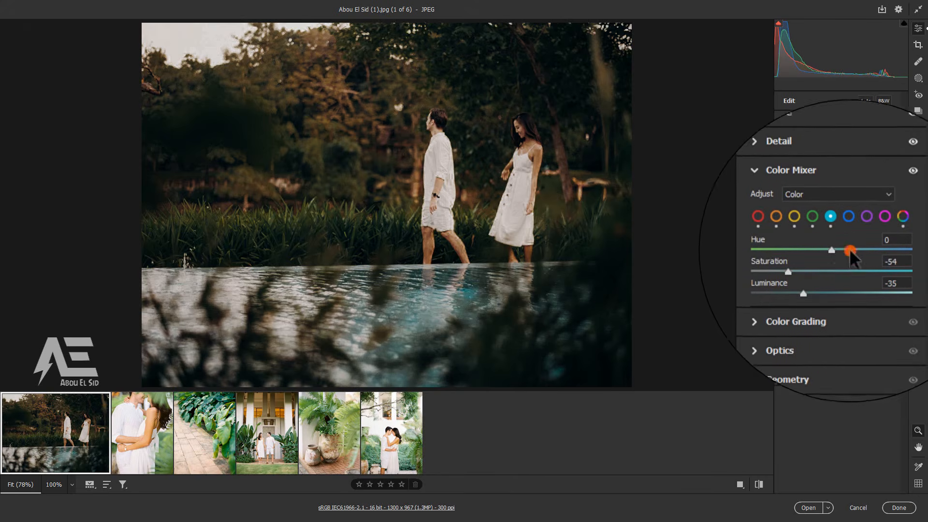
Step: Reduce Saturation in the Color Mixer to -39 for the blues and -16 for the purples
{"action": "left_click", "coordinate": [849, 228]}
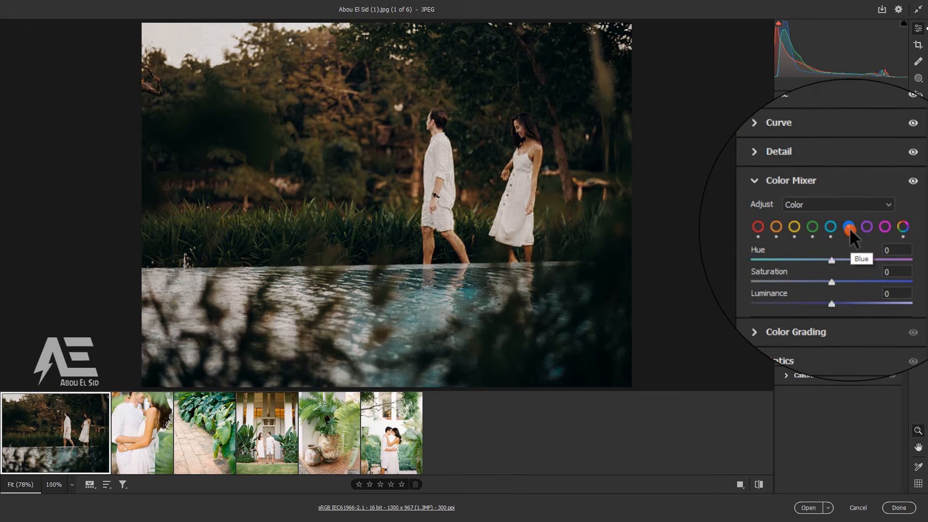
{"action": "left_click_drag", "start_coordinate": [840, 259], "coordinate": [816, 260]}
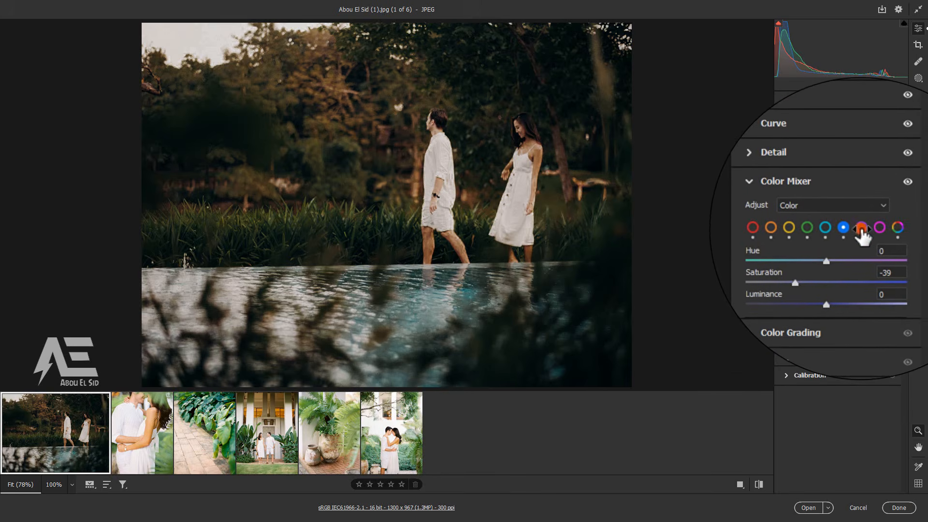
{"action": "left_click", "coordinate": [862, 228]}
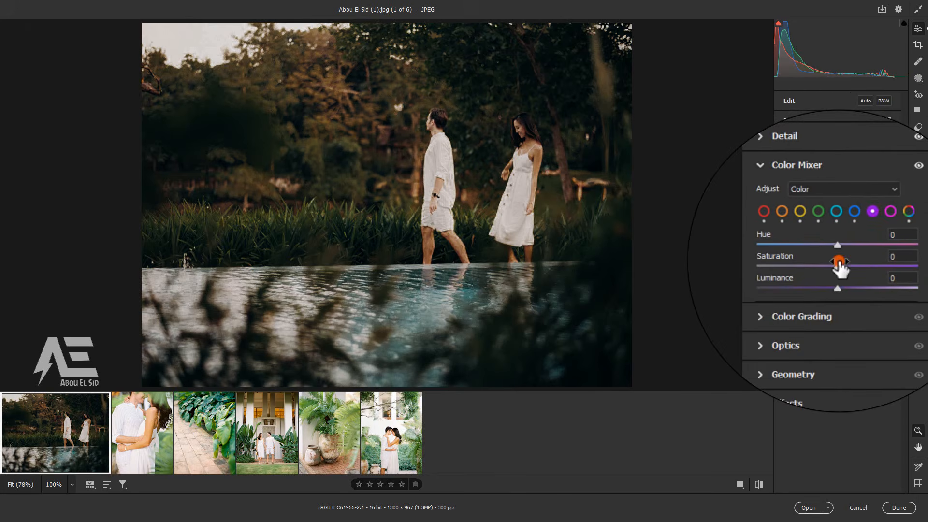
{"action": "left_click_drag", "start_coordinate": [839, 263], "coordinate": [833, 265]}
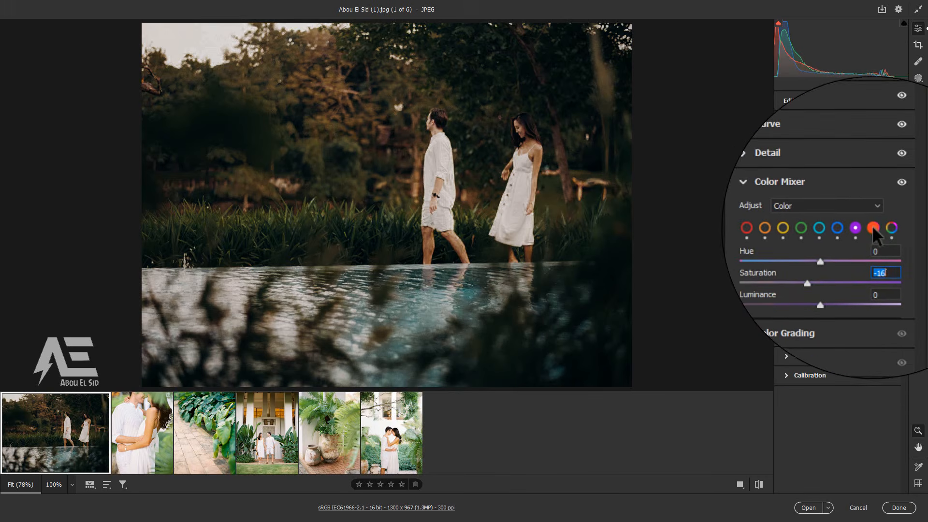
Step: Set the magentas in the Color Mixer to Hue +14 and Saturation -14
{"action": "left_click", "coordinate": [872, 227]}
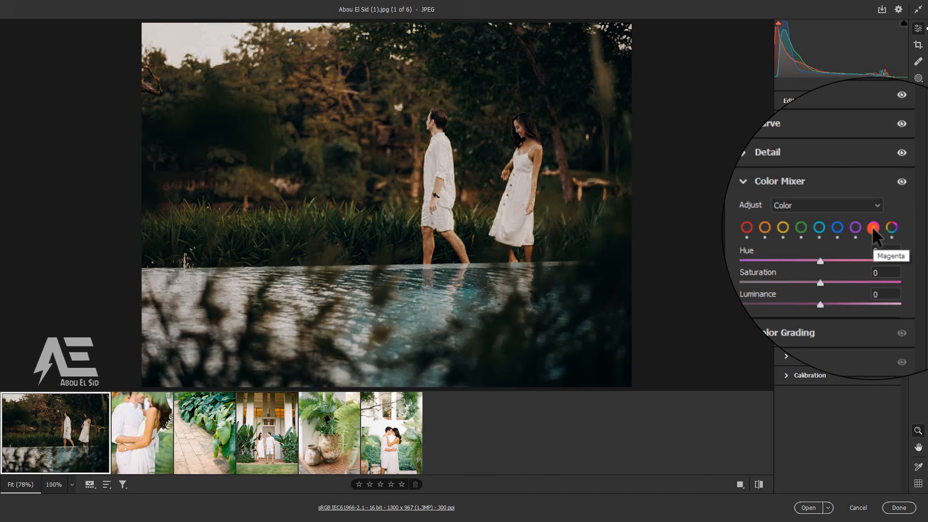
{"action": "left_click_drag", "start_coordinate": [837, 248], "coordinate": [845, 252]}
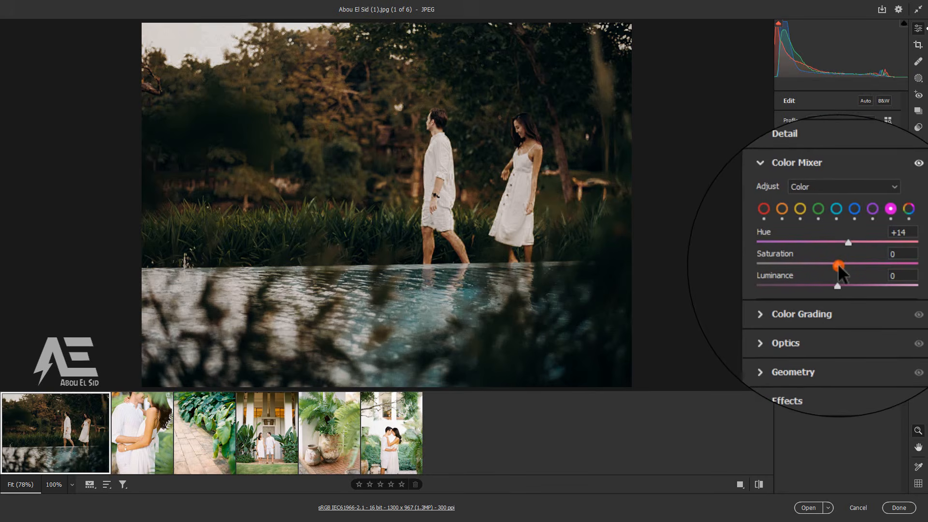
{"action": "left_click_drag", "start_coordinate": [836, 262], "coordinate": [830, 262]}
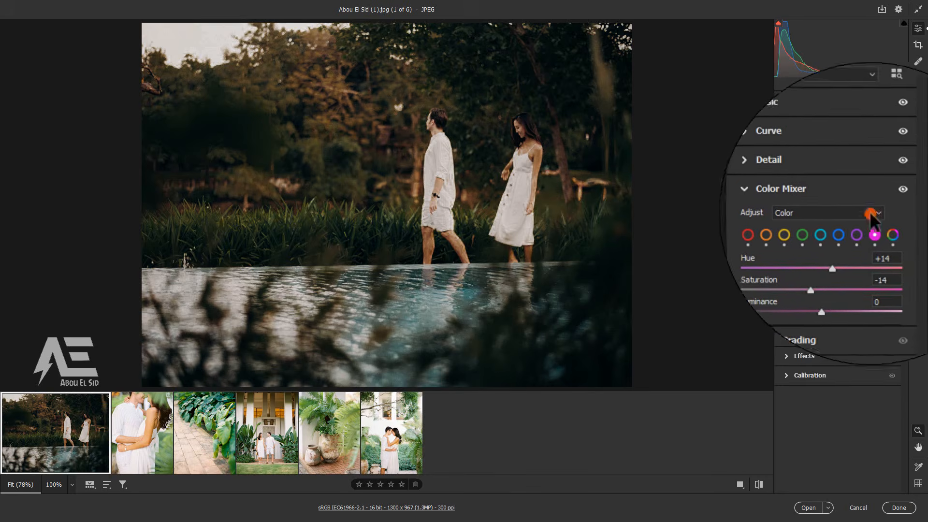
Step: Toggle the Color Mixer adjustments off and on to compare their effect on the photo, and collapse their settings
{"action": "left_click", "coordinate": [890, 197]}
{"action": "left_click", "coordinate": [890, 197]}
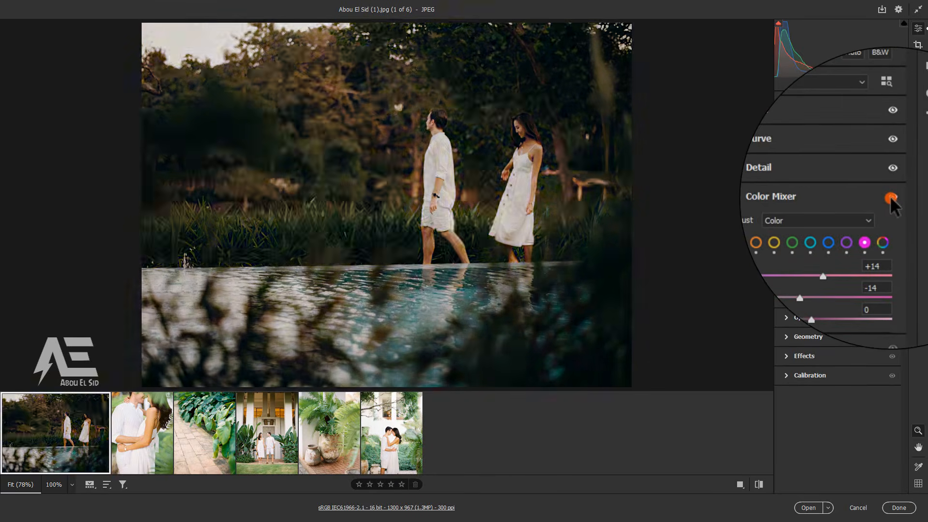
{"action": "left_click", "coordinate": [889, 196]}
{"action": "left_click", "coordinate": [889, 195]}
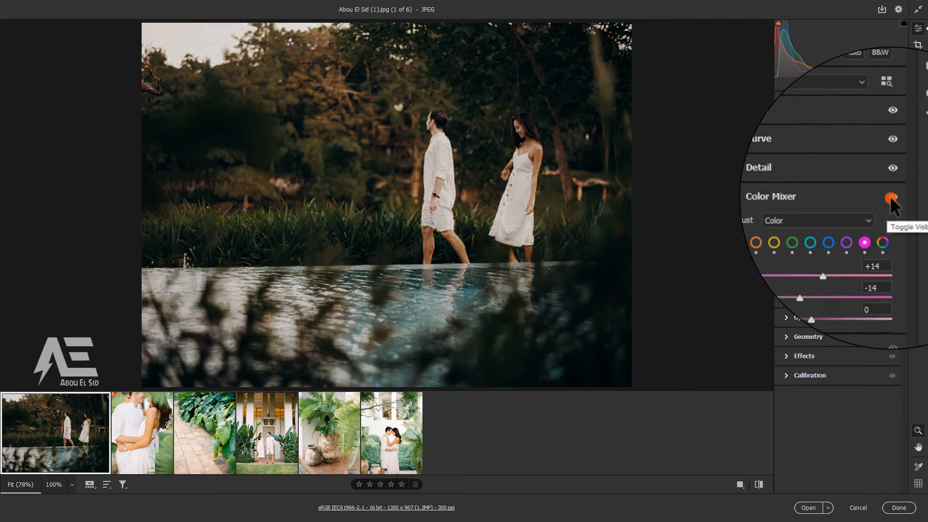
{"action": "left_click", "coordinate": [861, 197]}
Step: Tint the shadows in Color Grading with Hue 242 and Saturation 3
{"action": "left_click", "coordinate": [832, 213]}
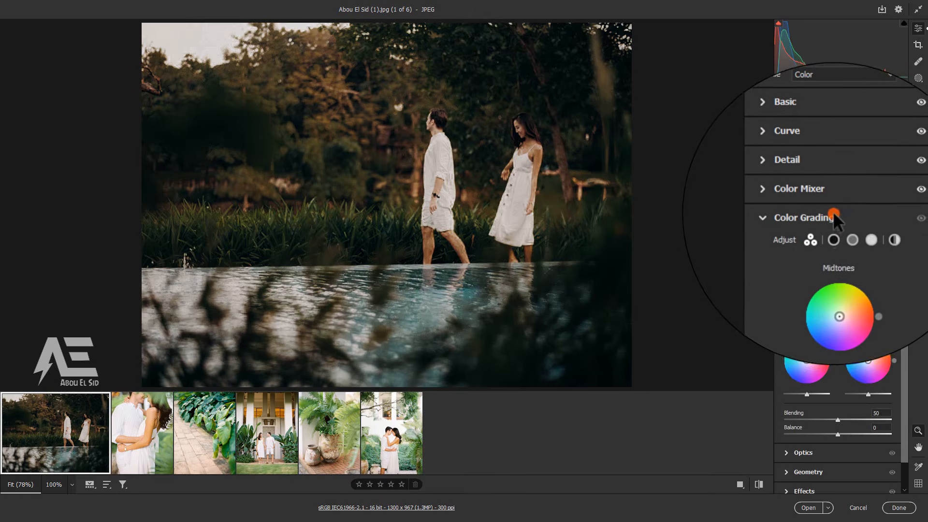
{"action": "left_click", "coordinate": [832, 231]}
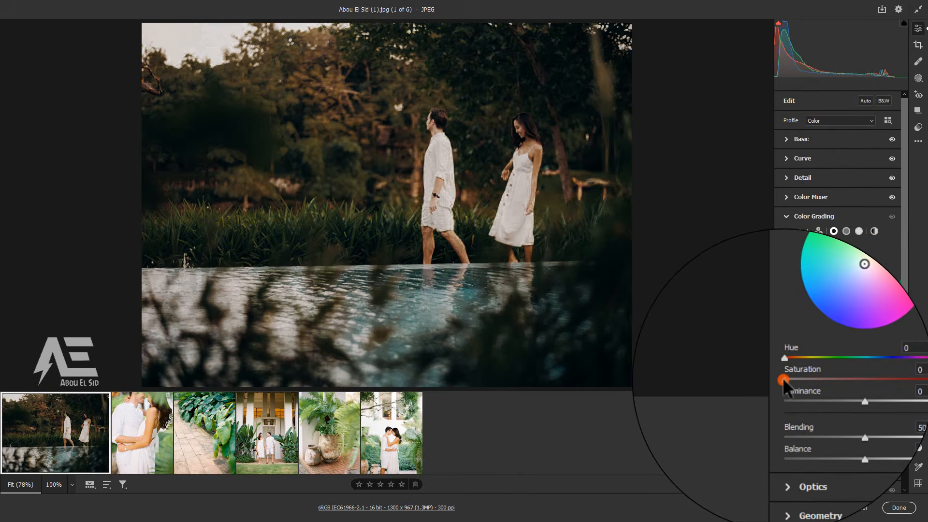
{"action": "left_click_drag", "start_coordinate": [782, 378], "coordinate": [857, 364]}
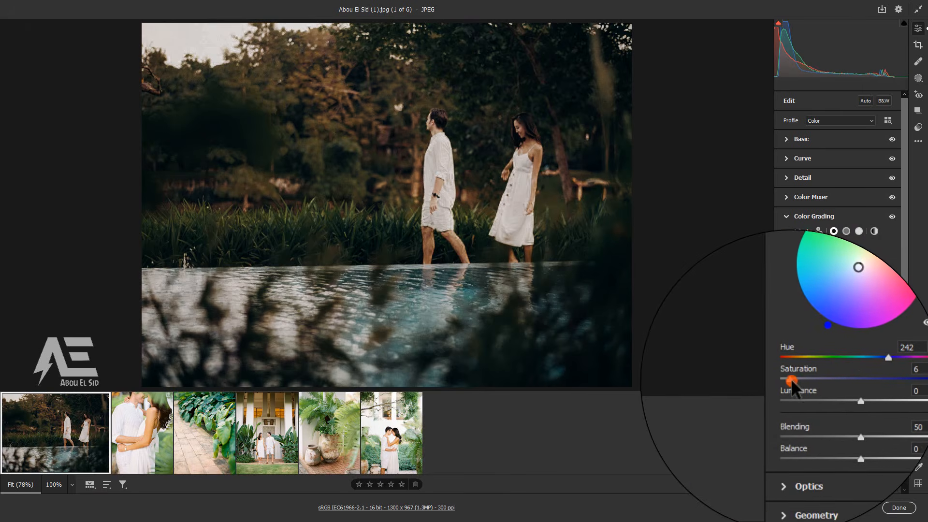
{"action": "left_click_drag", "start_coordinate": [790, 379], "coordinate": [789, 379]}
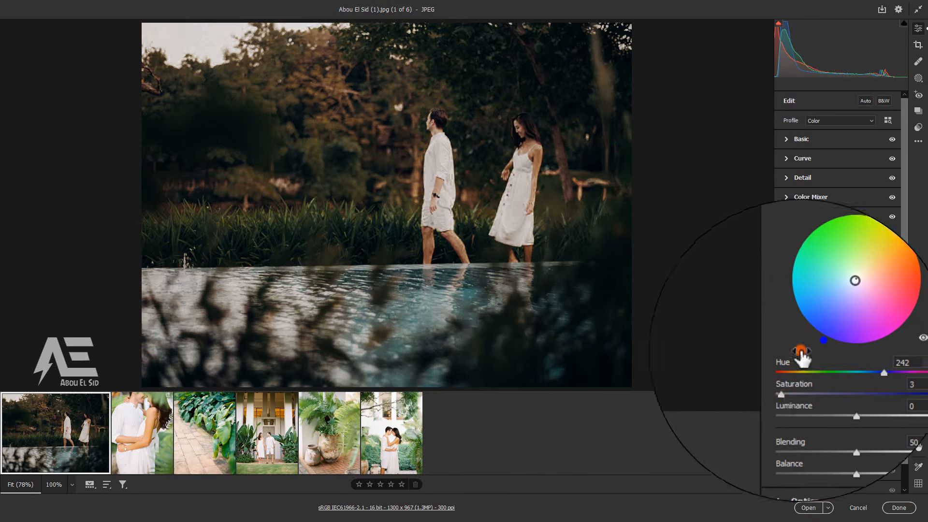
Step: Tint the highlights in Color Grading with Hue 49 and Saturation 7
{"action": "left_click", "coordinate": [858, 229]}
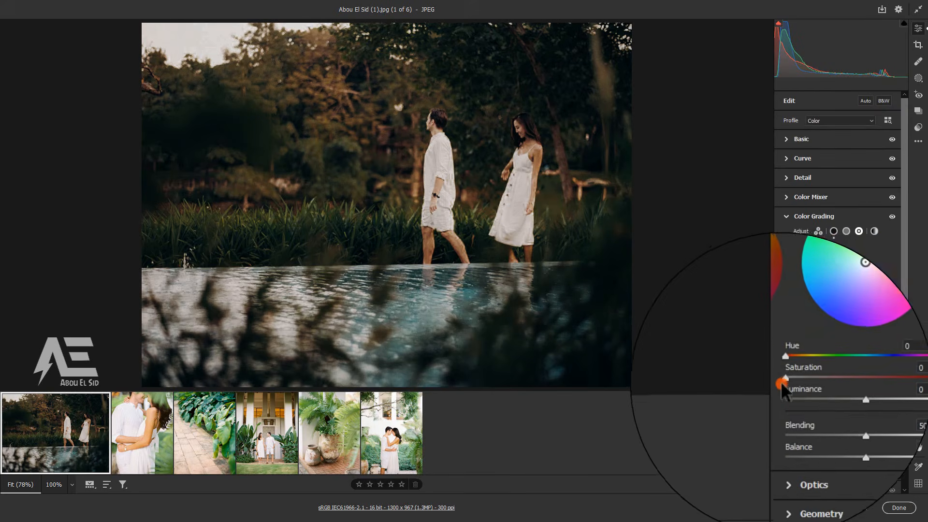
{"action": "mouse_move", "coordinate": [782, 379]}
{"action": "left_mouse_down"}
{"action": "mouse_move", "coordinate": [796, 379]}
{"action": "mouse_move", "coordinate": [790, 365]}
{"action": "mouse_move", "coordinate": [809, 374]}
{"action": "mouse_move", "coordinate": [799, 377]}
{"action": "left_mouse_up"}
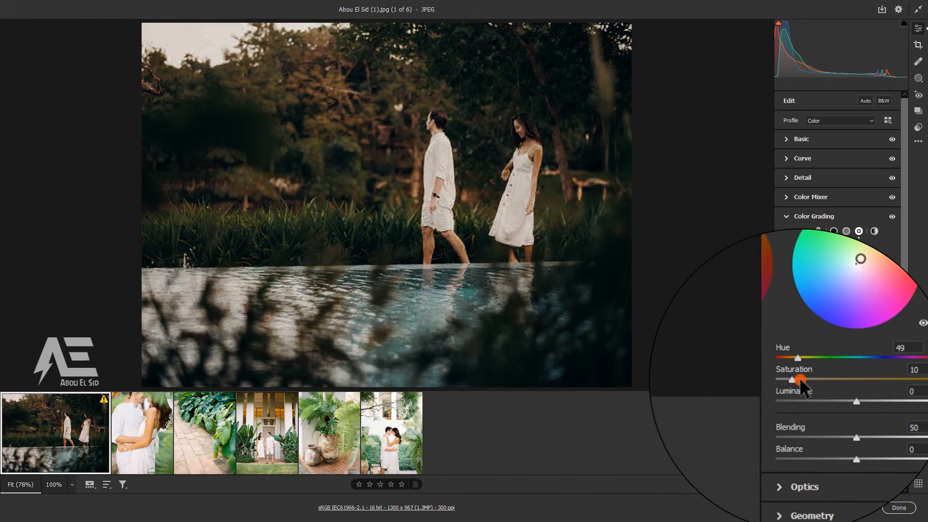
{"action": "left_click_drag", "start_coordinate": [797, 383], "coordinate": [796, 382]}
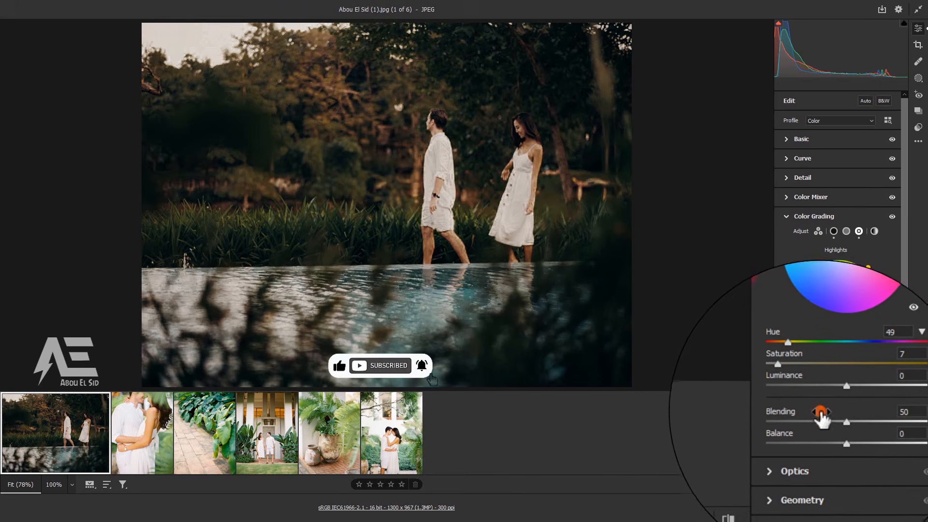
Step: Set the Color Grading Blending to 100 and shift the Balance toward the highlights
{"action": "left_click_drag", "start_coordinate": [836, 417], "coordinate": [910, 420]}
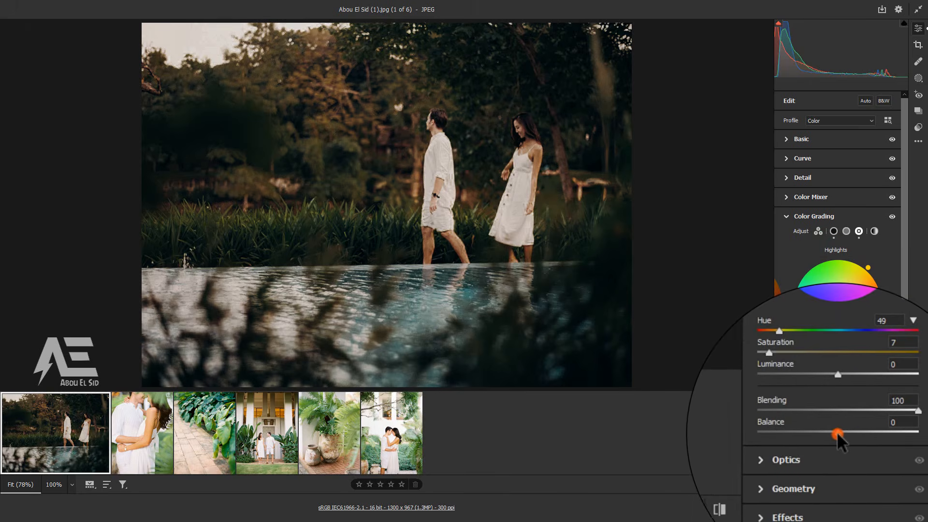
{"action": "left_click_drag", "start_coordinate": [837, 431], "coordinate": [856, 439]}
{"action": "left_click_drag", "start_coordinate": [867, 441], "coordinate": [880, 445]}
Step: Toggle the Color Grading adjustments off and on to check their effect, and collapse their settings
{"action": "left_click", "coordinate": [892, 216]}
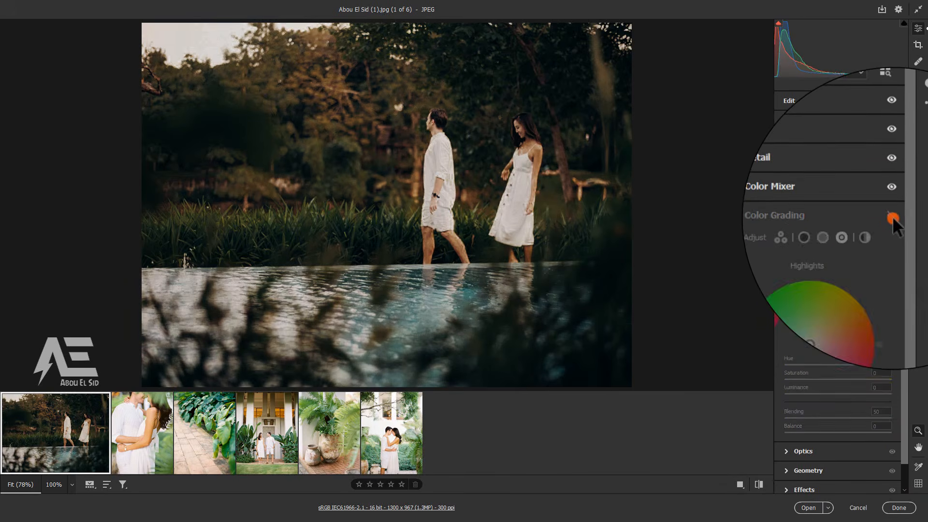
{"action": "left_click", "coordinate": [892, 216]}
{"action": "left_click", "coordinate": [847, 210]}
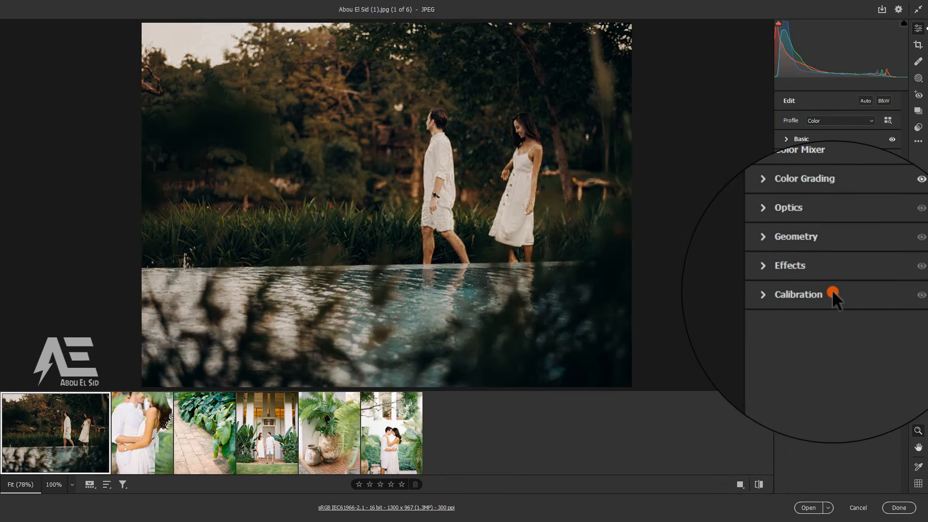
Step: Adjust the Calibration primaries: Red Hue +32; Green Hue +31 and Saturation -9; Blue Hue -10 and Saturation -22
{"action": "left_click", "coordinate": [831, 290]}
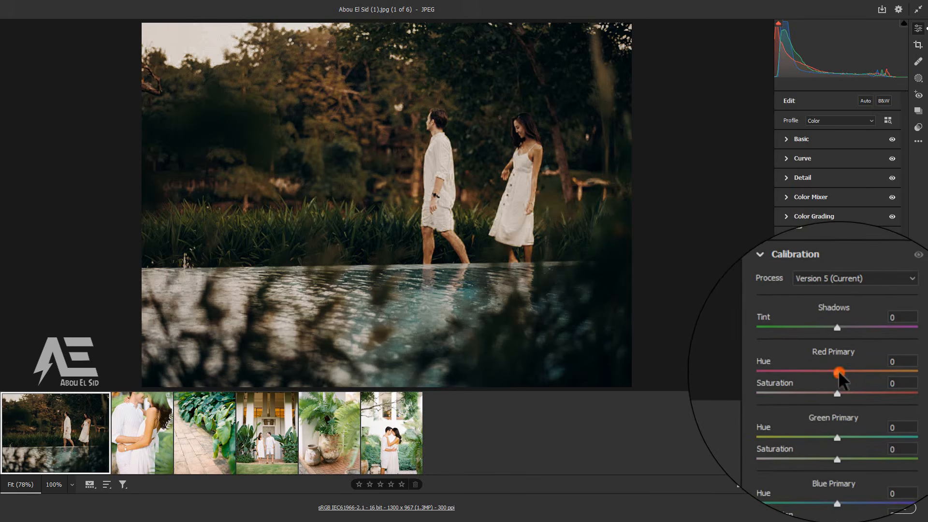
{"action": "left_click_drag", "start_coordinate": [838, 370], "coordinate": [856, 377]}
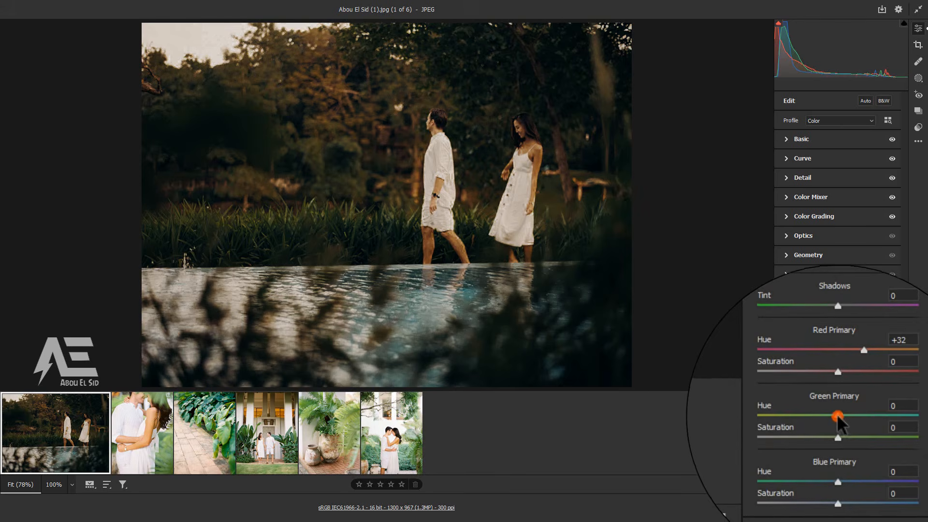
{"action": "left_click_drag", "start_coordinate": [837, 417], "coordinate": [853, 419]}
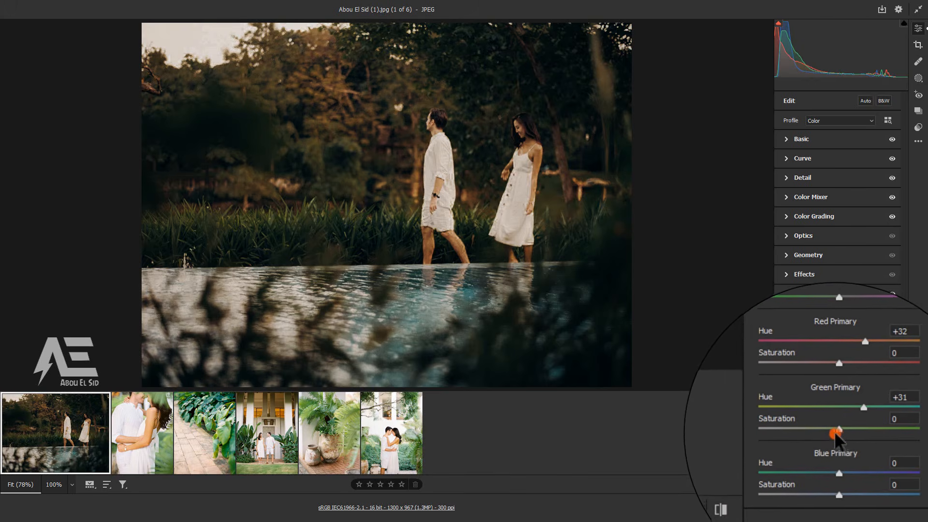
{"action": "left_click_drag", "start_coordinate": [837, 428], "coordinate": [833, 429]}
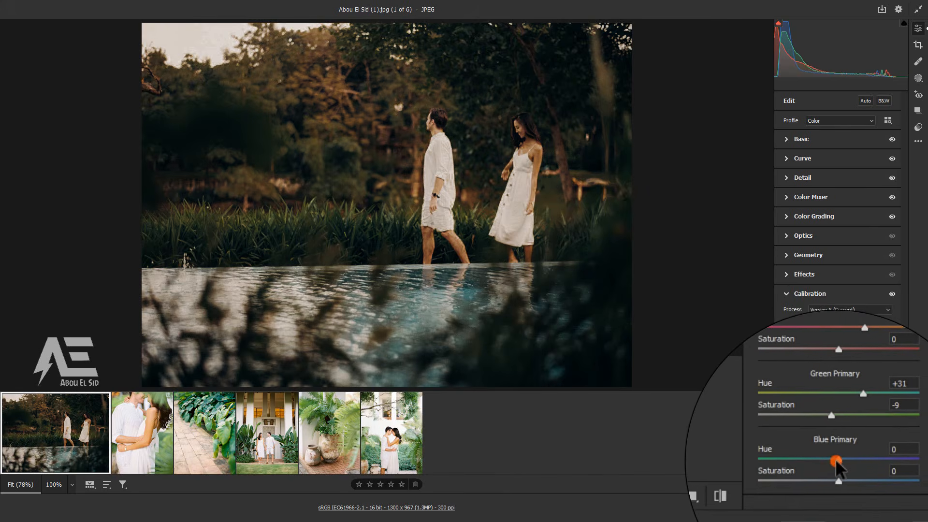
{"action": "left_click_drag", "start_coordinate": [836, 459], "coordinate": [829, 459]}
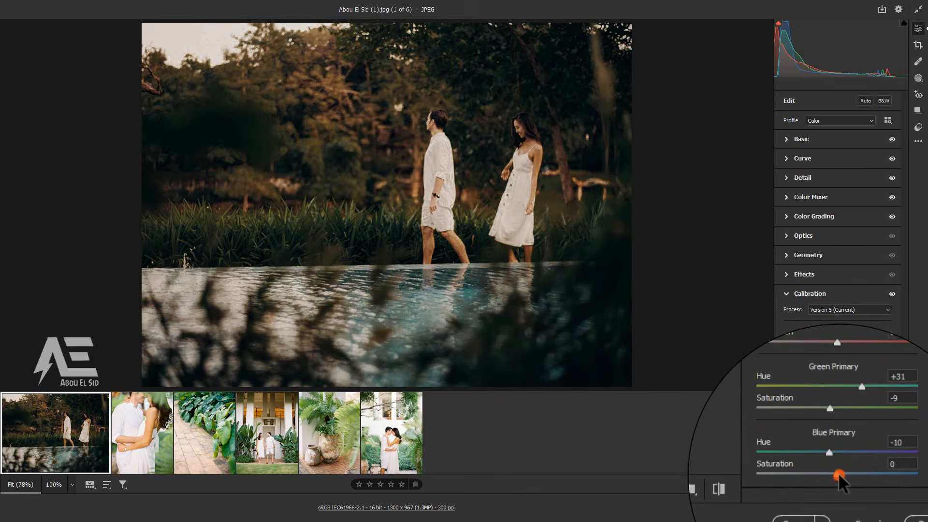
{"action": "left_click_drag", "start_coordinate": [838, 473], "coordinate": [826, 474]}
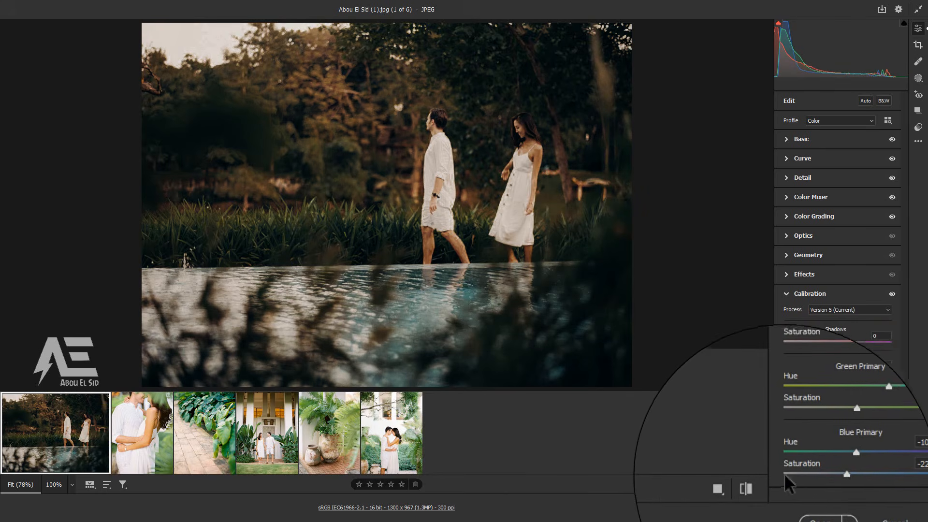
Step: Switch between the before and after versions of the photo to compare the complete grade with the original
{"action": "left_click", "coordinate": [761, 479]}
{"action": "left_click", "coordinate": [761, 481]}
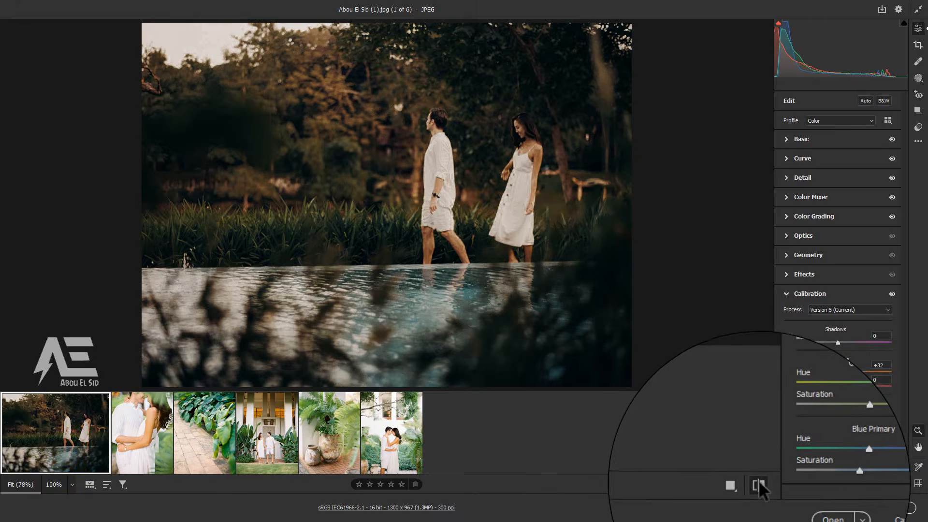
{"action": "left_click", "coordinate": [761, 480]}
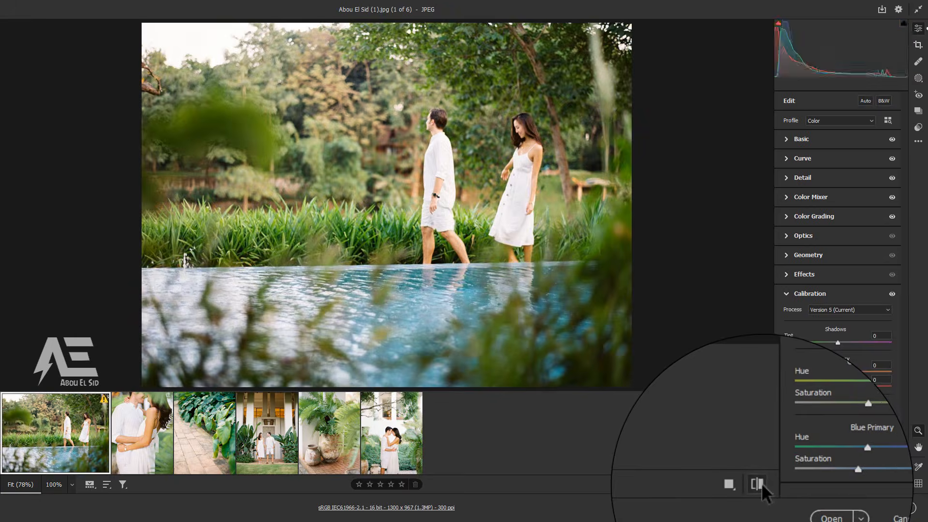
{"action": "left_click", "coordinate": [759, 483]}
{"action": "left_click", "coordinate": [758, 483]}
{"action": "left_click", "coordinate": [759, 483]}
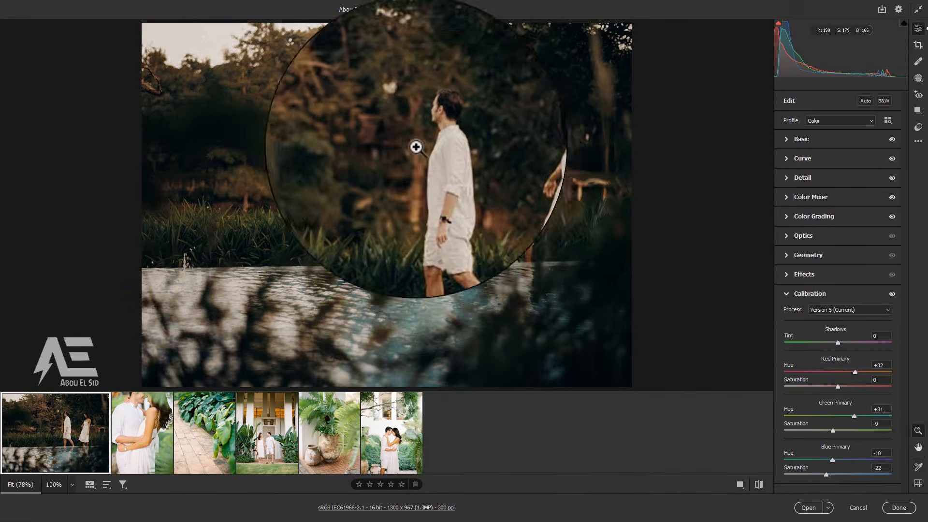
Step: Copy the edit settings of the graded first photo and paste them onto the second photo, the couple's close-up embrace
{"action": "right_click", "coordinate": [416, 140]}
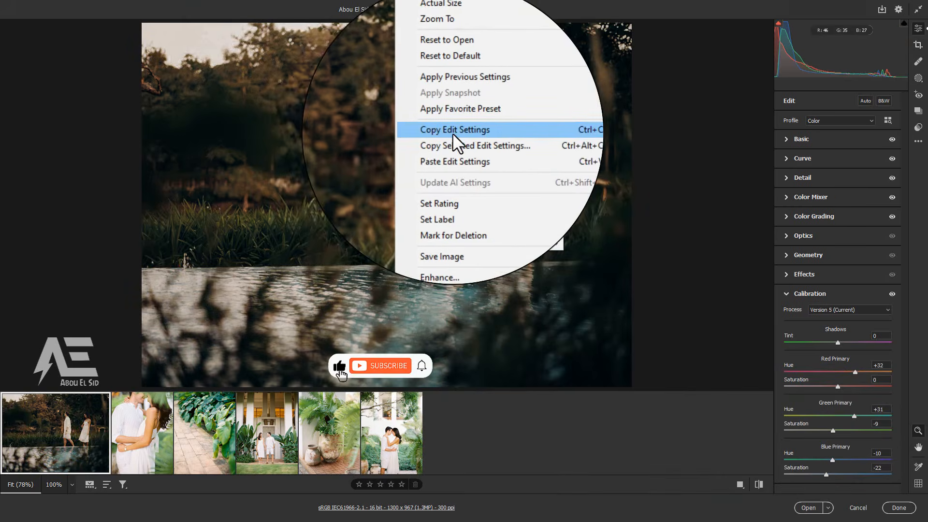
{"action": "left_click", "coordinate": [453, 133]}
{"action": "left_click", "coordinate": [143, 428]}
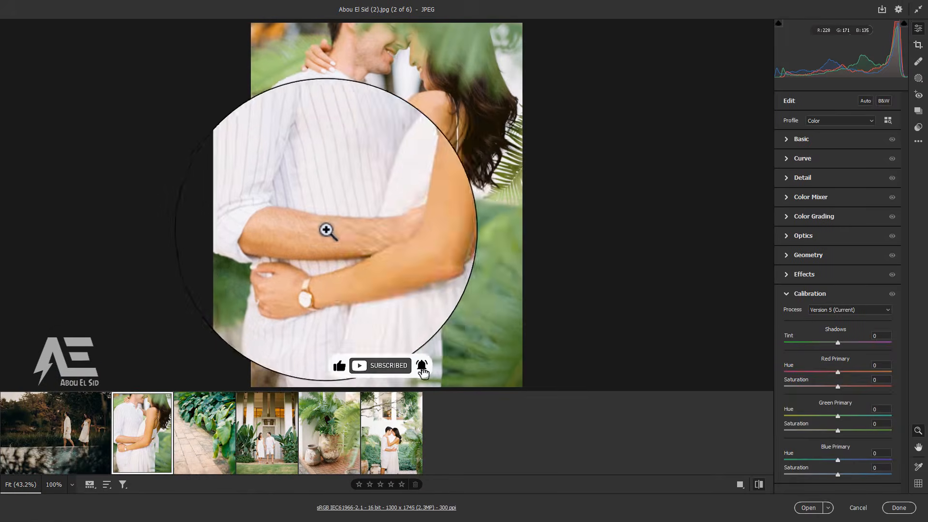
{"action": "right_click", "coordinate": [326, 135]}
{"action": "left_click", "coordinate": [354, 246]}
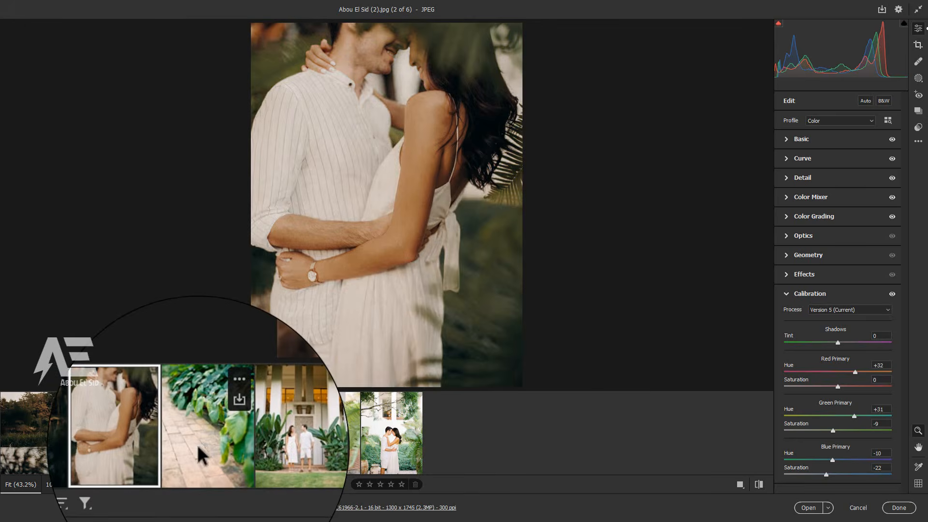
Step: Paste the copied edit settings onto the third photo of the brick path and the fourth photo of the couple between columns
{"action": "left_click", "coordinate": [198, 447]}
{"action": "right_click", "coordinate": [369, 135]}
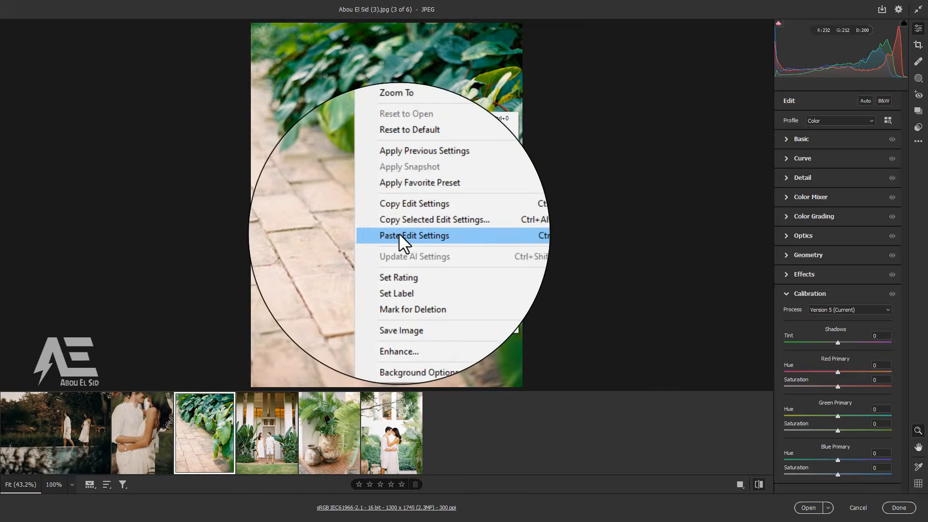
{"action": "left_click", "coordinate": [399, 235]}
{"action": "left_click", "coordinate": [265, 435]}
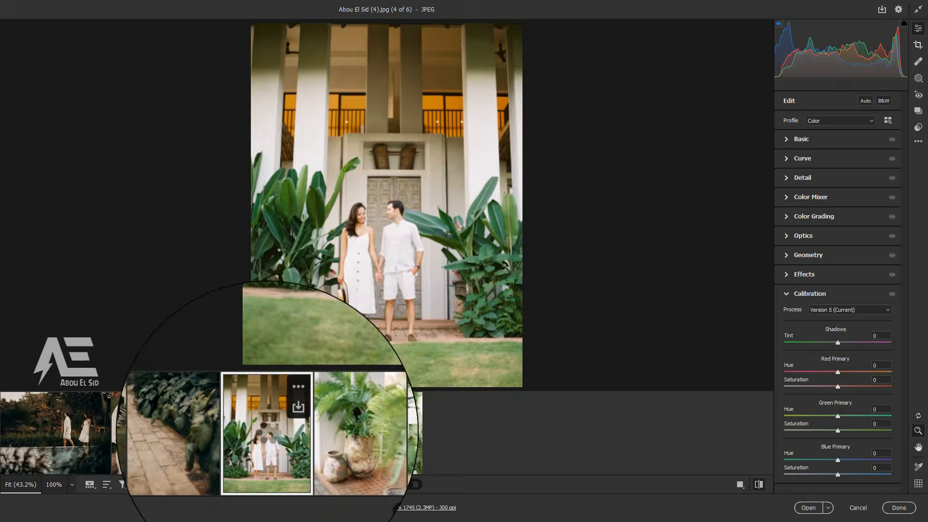
{"action": "right_click", "coordinate": [381, 234]}
{"action": "left_click", "coordinate": [399, 251]}
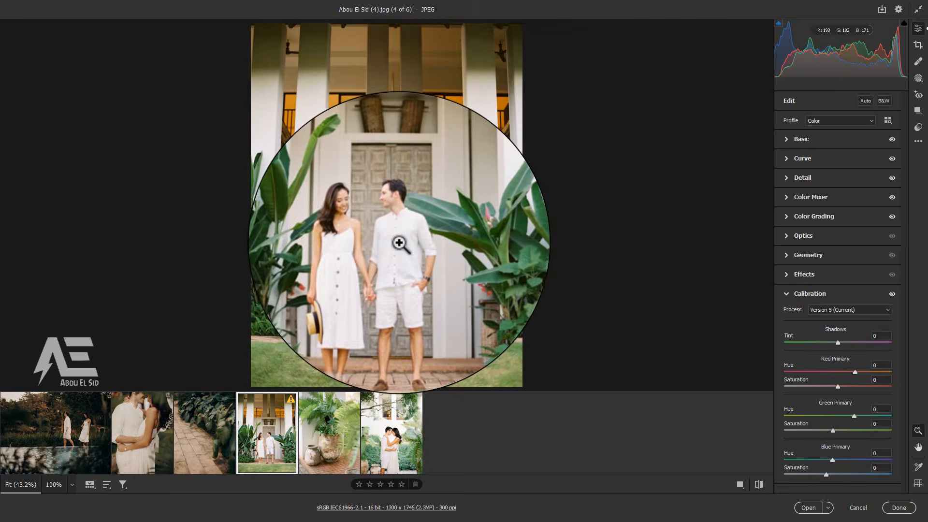
Step: Paste the copied edit settings onto the fifth photo of the potted fern and the sixth photo of the embracing couple
{"action": "left_click", "coordinate": [339, 431]}
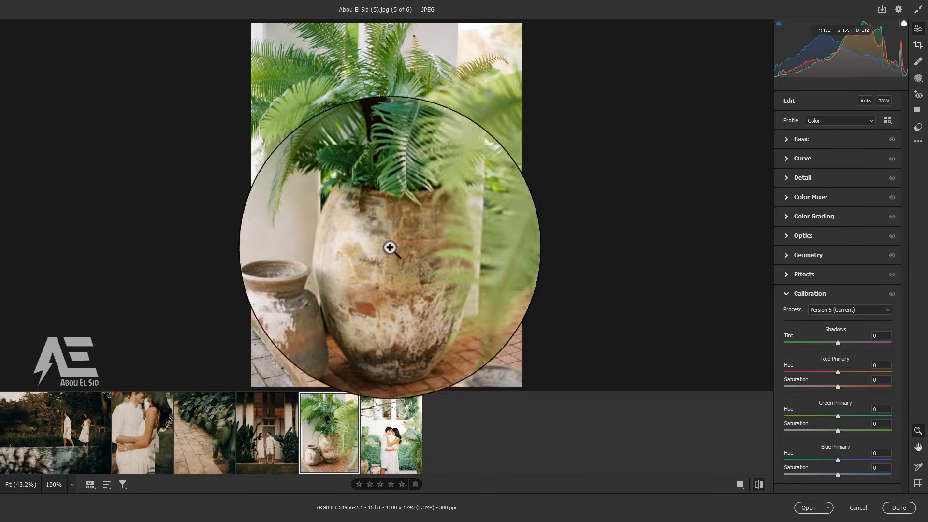
{"action": "right_click", "coordinate": [400, 221]}
{"action": "left_click", "coordinate": [421, 234]}
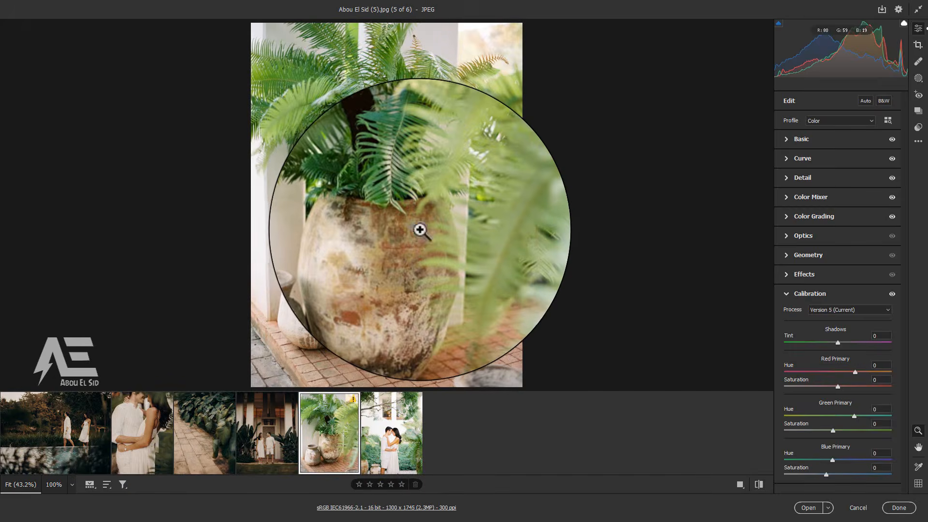
{"action": "left_click", "coordinate": [392, 430]}
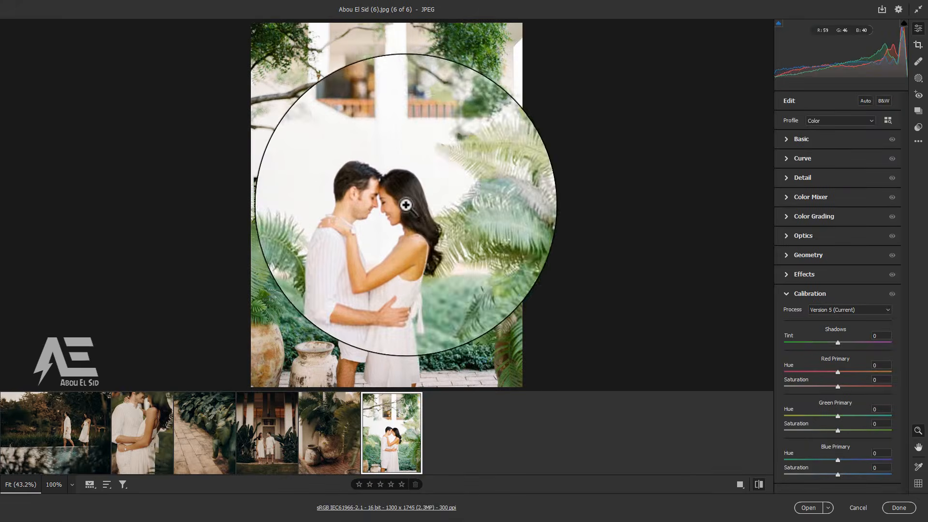
{"action": "right_click", "coordinate": [406, 205]}
{"action": "left_click", "coordinate": [445, 217]}
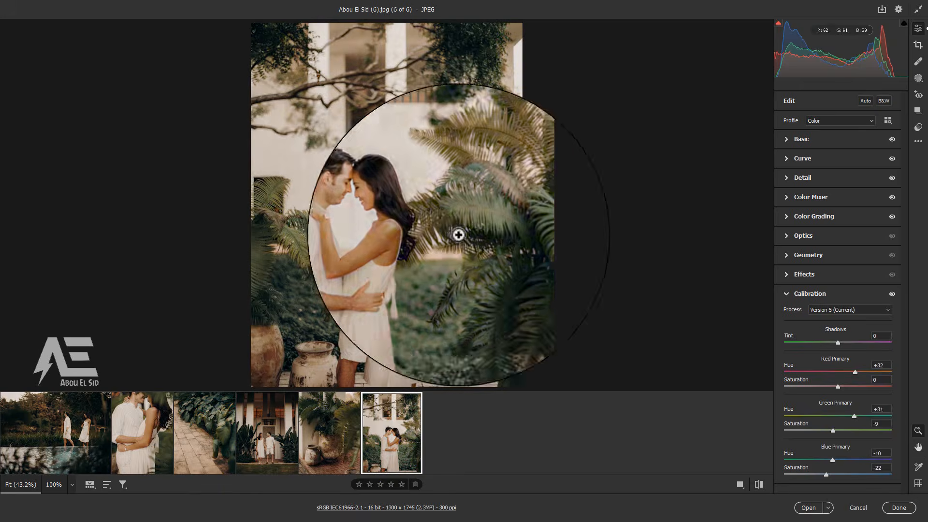
Step: Compare the sixth photo with its original by toggling the edits off and on, and show before and after side by side
{"action": "left_click", "coordinate": [759, 484]}
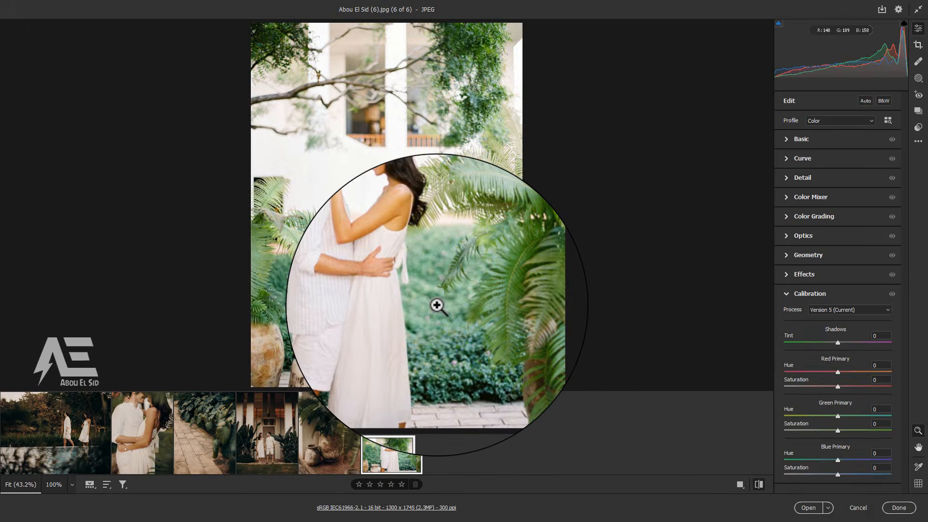
{"action": "key", "text": "backslash"}
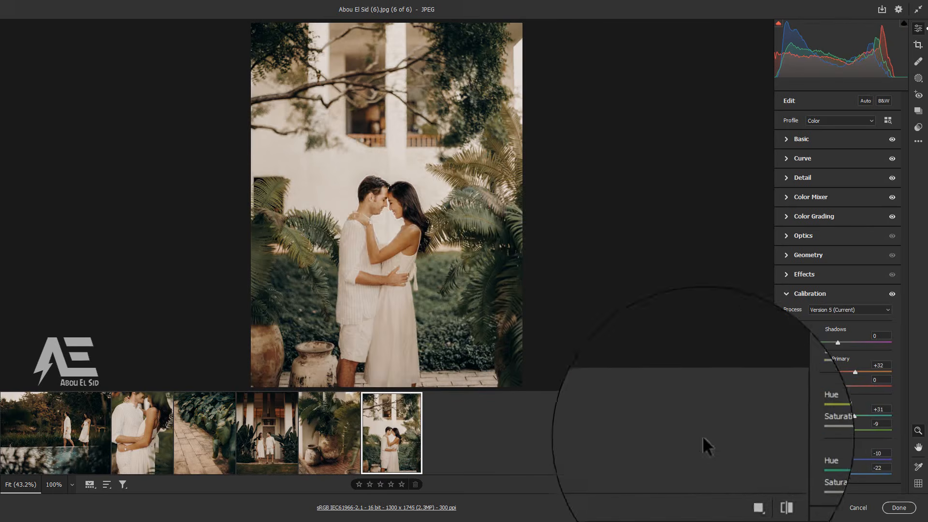
{"action": "left_click", "coordinate": [740, 484]}
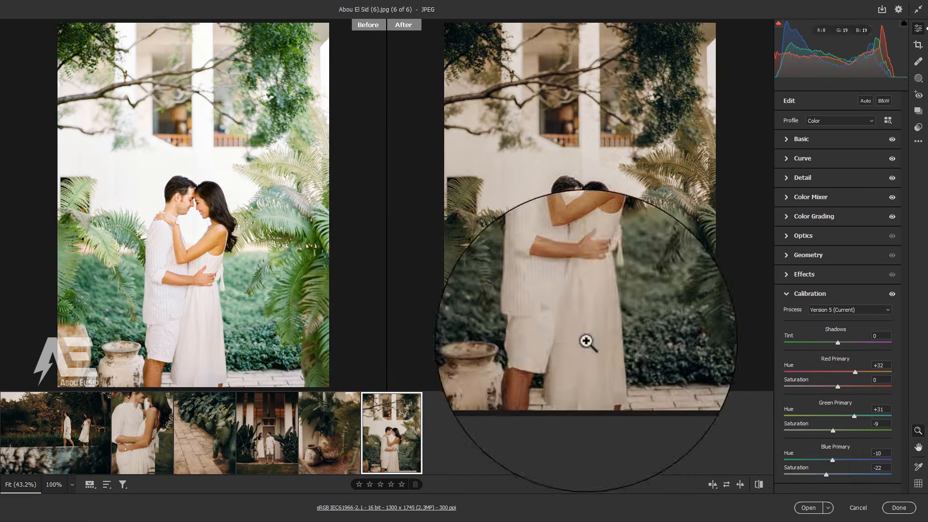
Step: Review the side-by-side before and after views of the other photos, from the fifth back to the first
{"action": "left_click", "coordinate": [329, 432]}
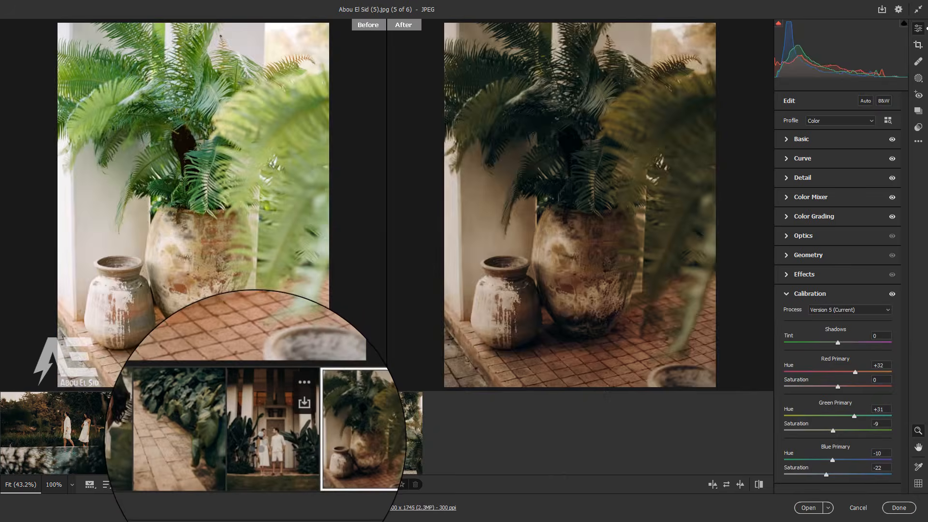
{"action": "left_click", "coordinate": [280, 440]}
{"action": "left_click", "coordinate": [216, 442]}
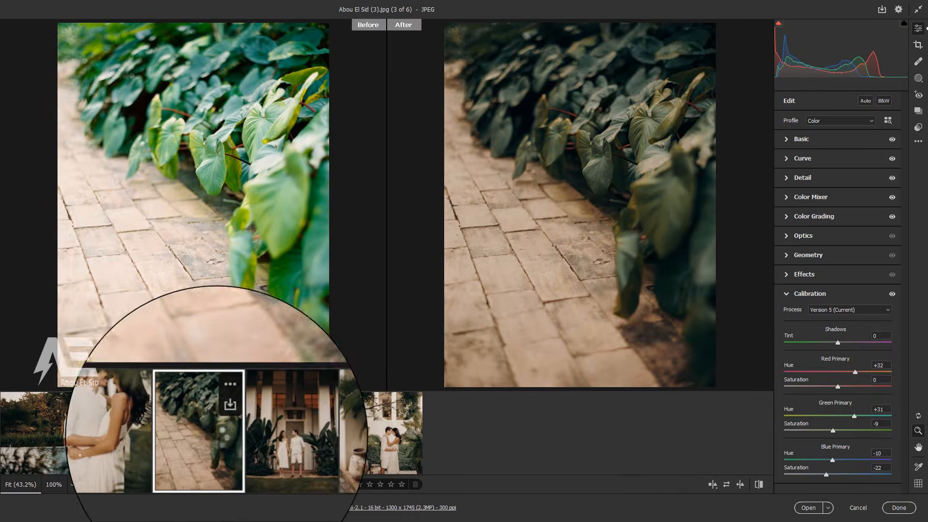
{"action": "left_click", "coordinate": [139, 450]}
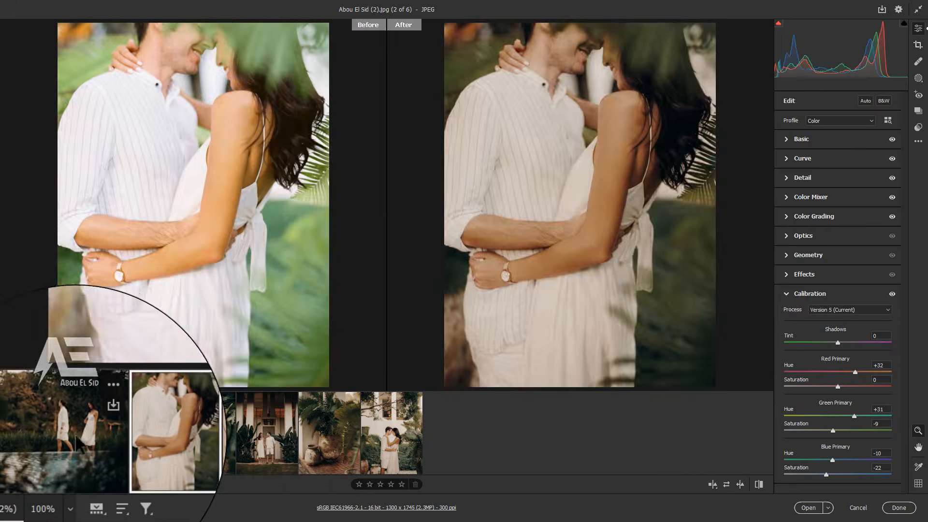
{"action": "left_click", "coordinate": [34, 435]}
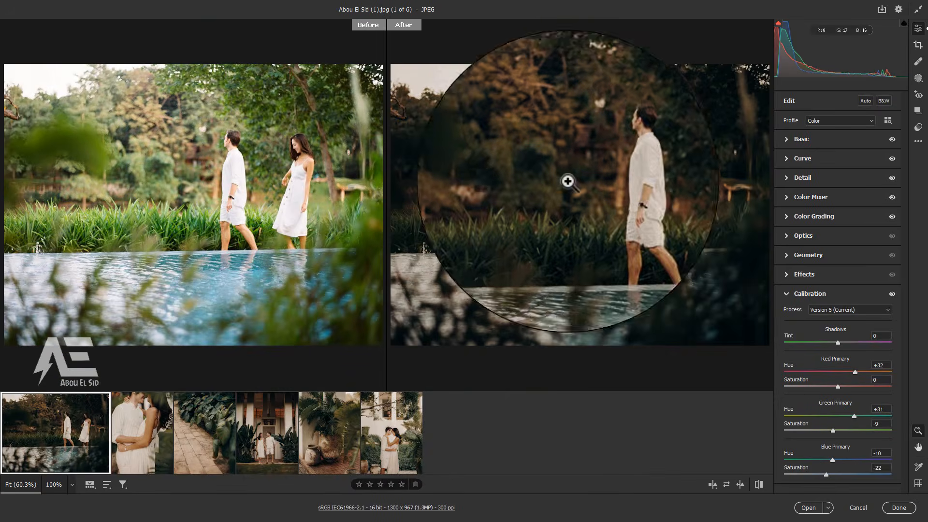
{"action": "left_click", "coordinate": [128, 418]}
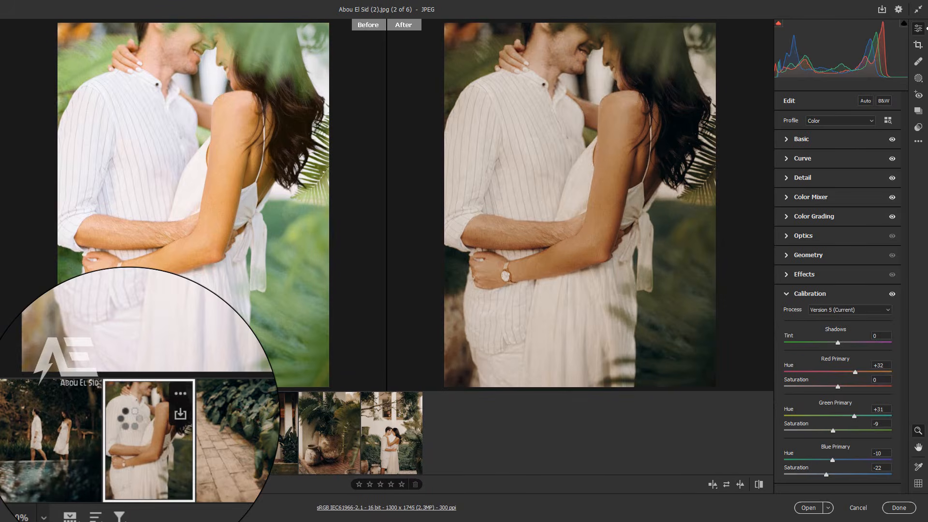
{"action": "left_click", "coordinate": [51, 426]}
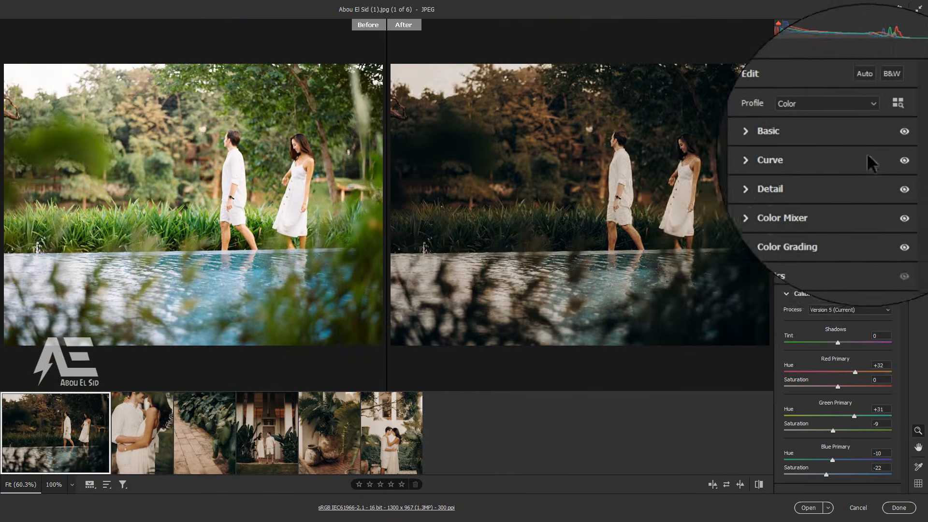
Step: Save the first photo's edit settings as a Camera Raw Settings (.xmp) file on the Desktop, using the author's name as file name
{"action": "left_click", "coordinate": [918, 141]}
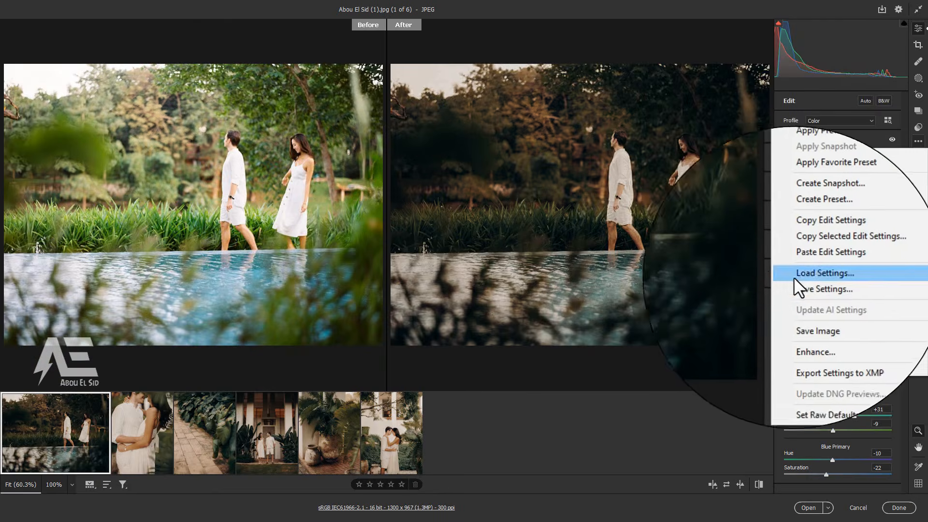
{"action": "left_click", "coordinate": [802, 281]}
{"action": "left_click", "coordinate": [522, 132]}
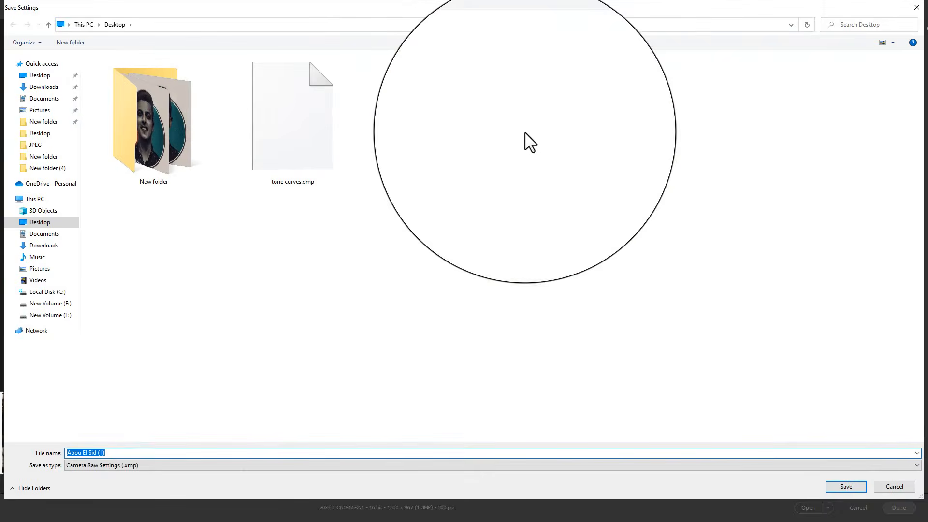
{"action": "left_click", "coordinate": [128, 453]}
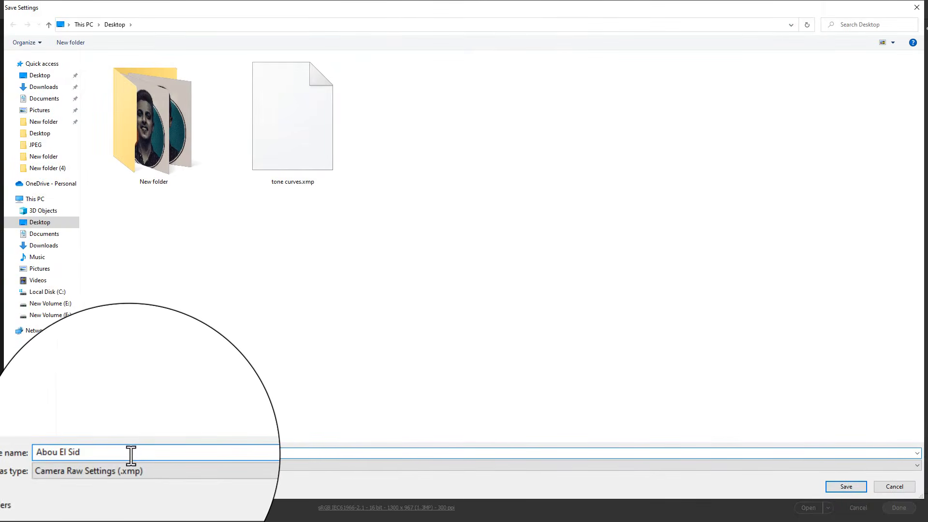
{"action": "left_click", "coordinate": [830, 487]}
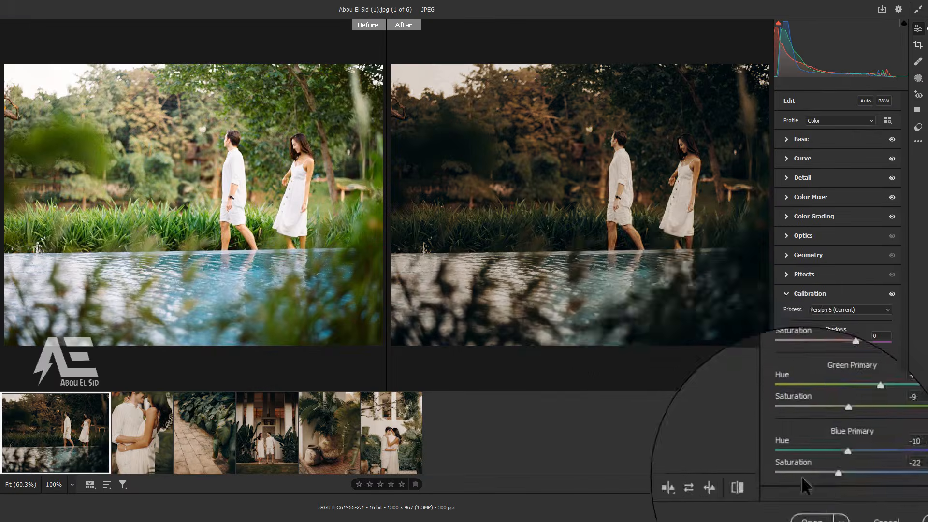